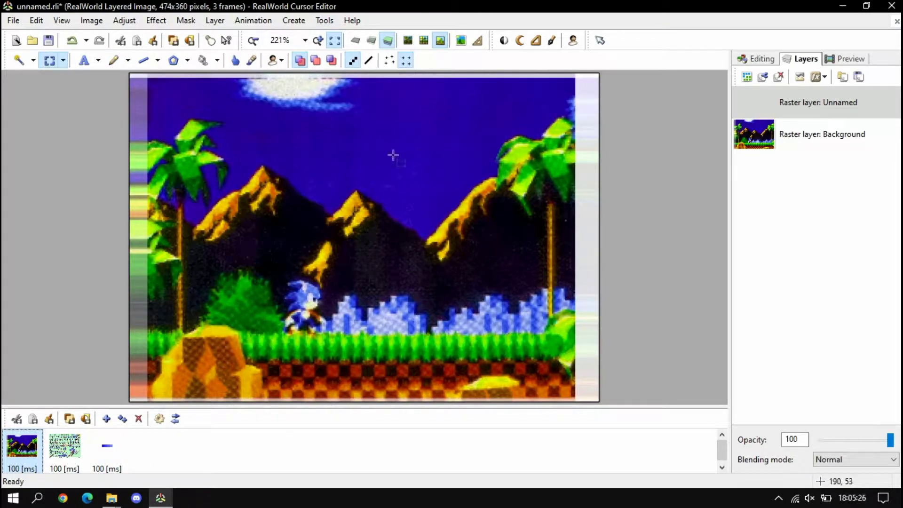
Step: Review the frames holding the blue palette, the Sonic sprite sheet and the background scene
click(96, 461)
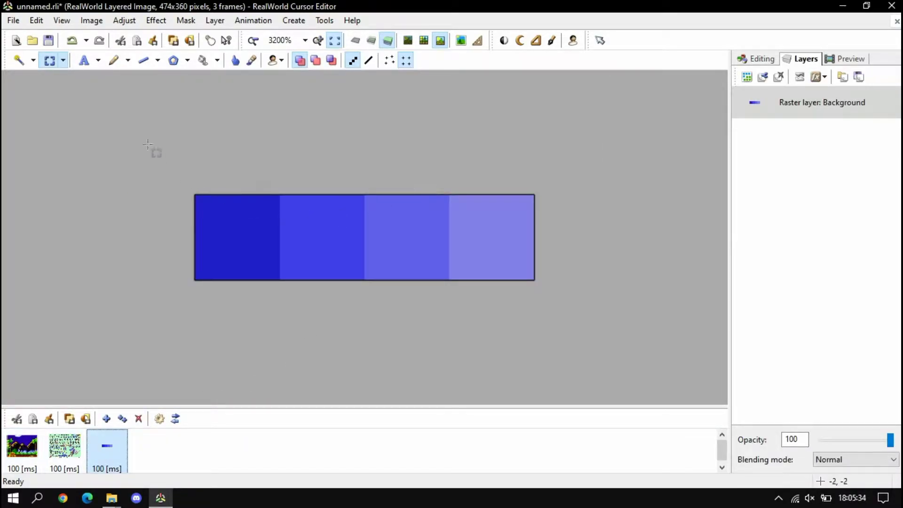
click(78, 460)
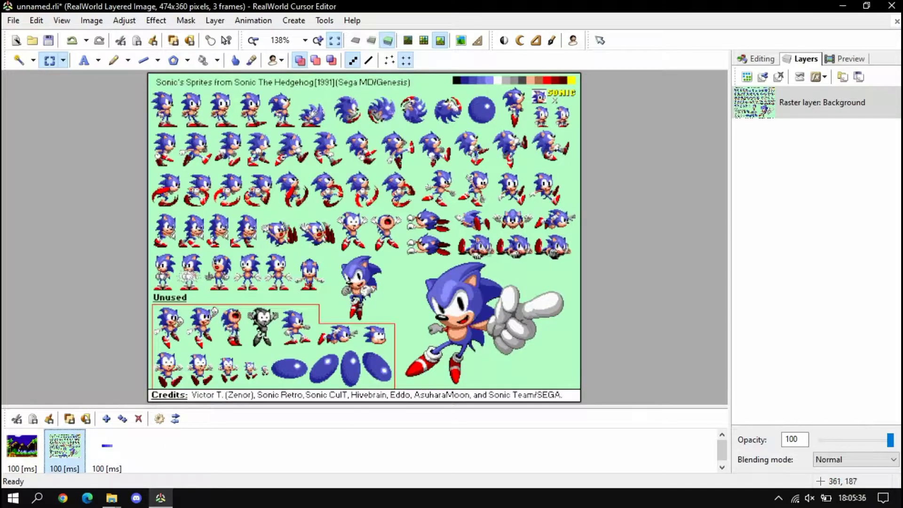
click(25, 450)
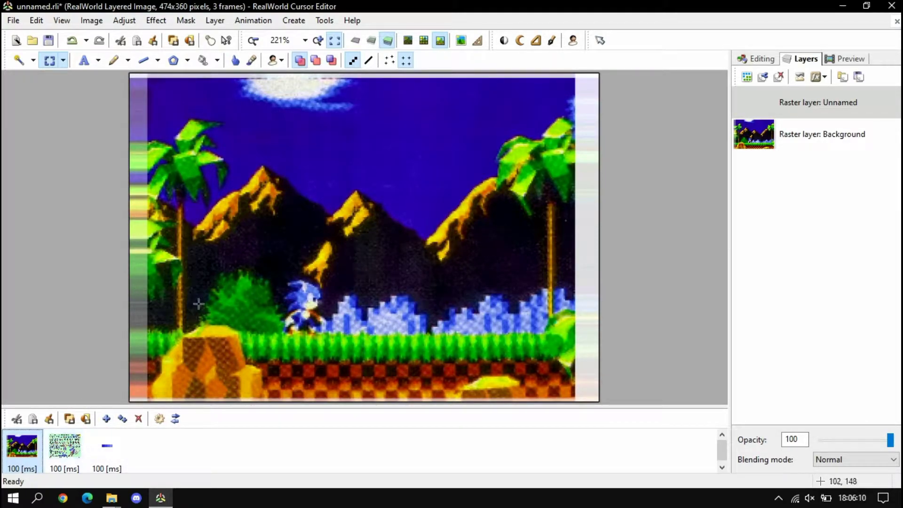
Step: Copy the first standing Sonic sprite from the sprite sheet and paste it onto the scene frame, above the green bush
click(65, 445)
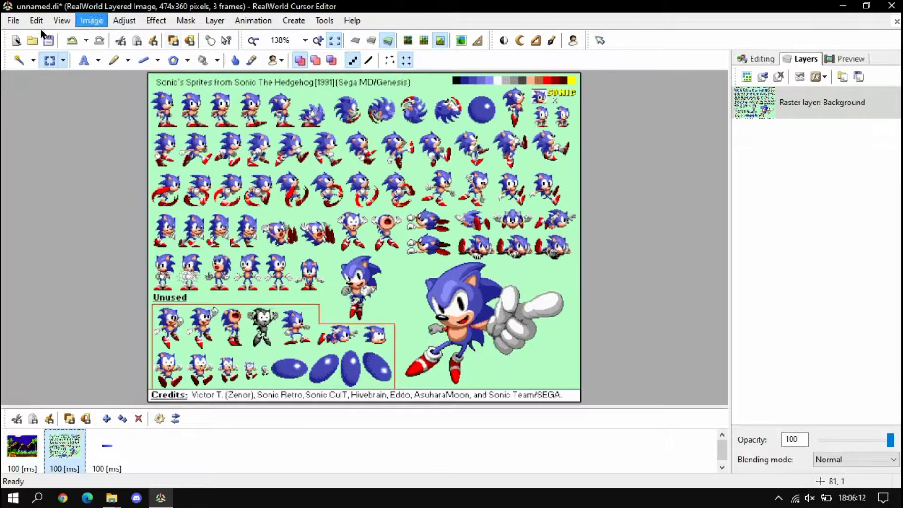
scroll(34, 75, up, 2)
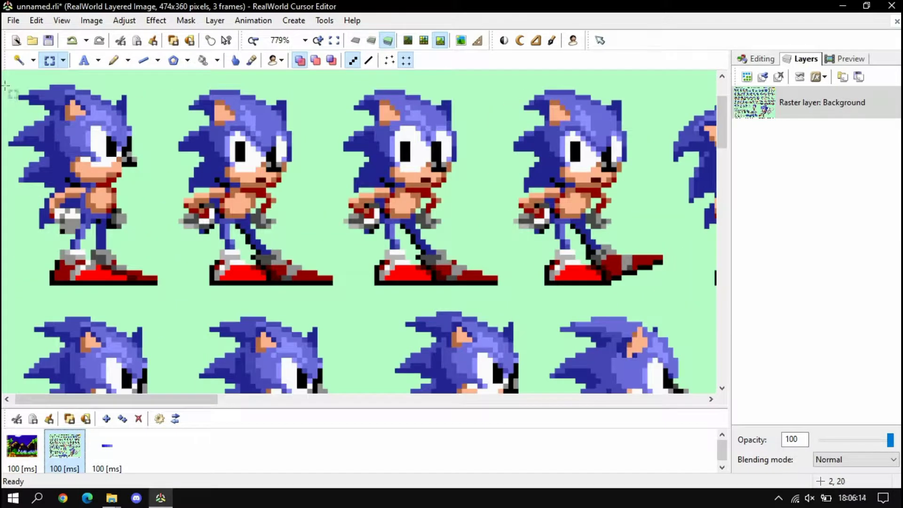
drag(6, 85, 163, 286)
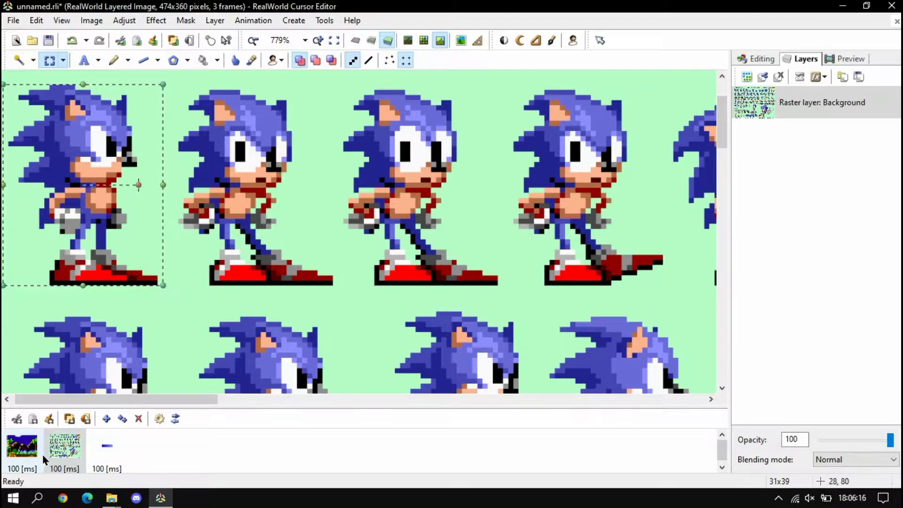
click(28, 449)
key(ctrl+v)
scroll(207, 254, up, 2)
drag(66, 200, 179, 207)
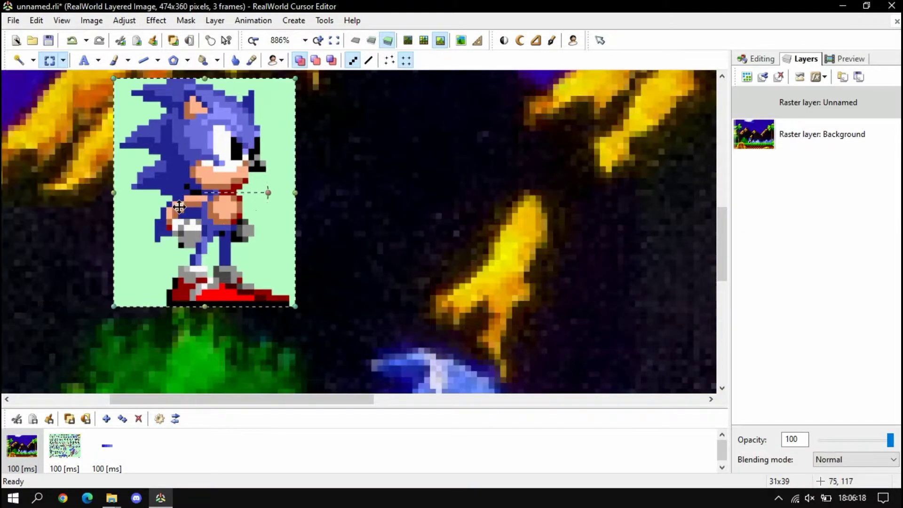
click(369, 234)
scroll(185, 188, down, 1)
click(69, 446)
scroll(109, 150, up, 1)
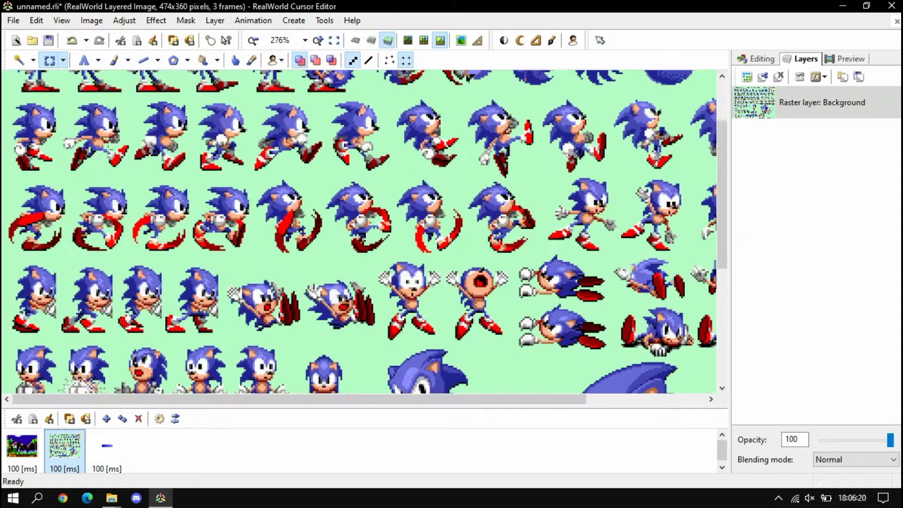
scroll(109, 149, up, 2)
drag(5, 112, 165, 315)
key(ctrl+c)
click(35, 454)
scroll(269, 236, up, 2)
key(ctrl+v)
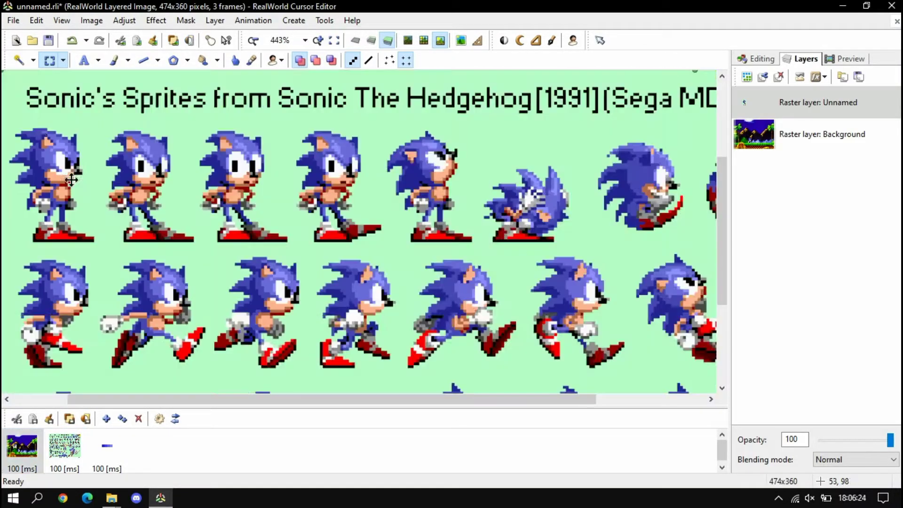
key(ctrl+z)
scroll(302, 248, up, 1)
key(ctrl+v)
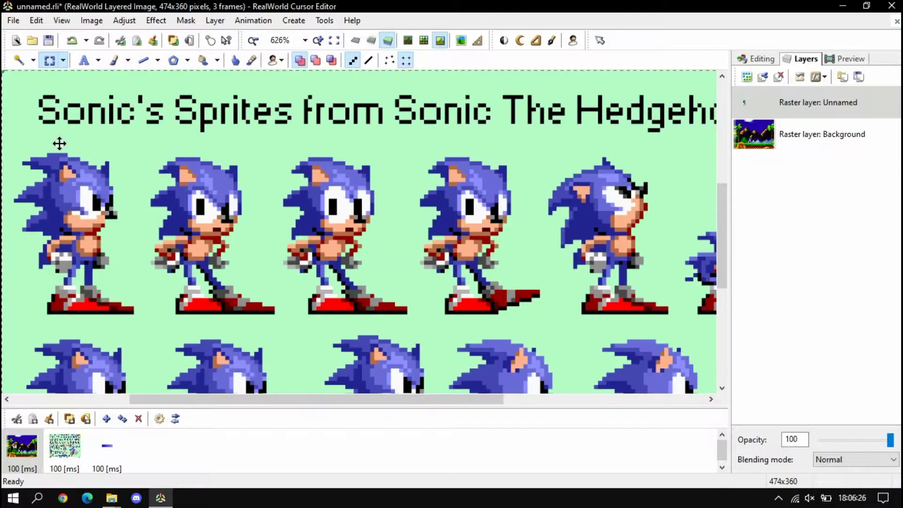
key(ctrl+z)
scroll(107, 226, down, 1)
Step: Copy the first walking sprite from the sheet's second row and paste it into the scene frame beside the standing sprite
click(72, 445)
scroll(24, 155, up, 3)
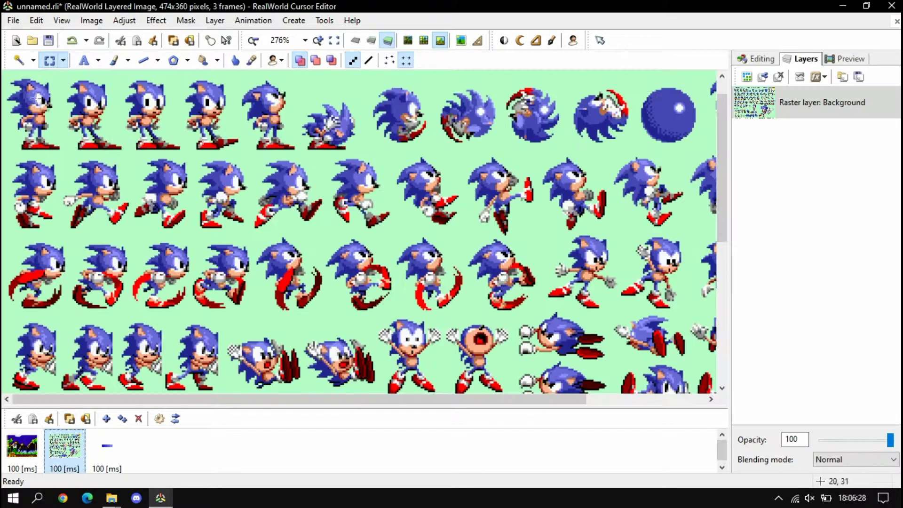
drag(5, 184, 125, 332)
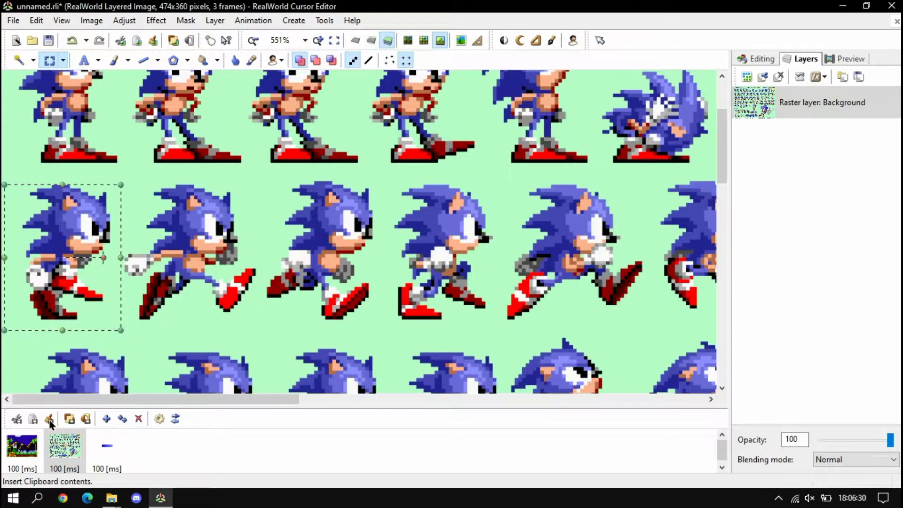
click(21, 446)
scroll(195, 263, up, 1)
click(201, 229)
scroll(201, 228, up, 2)
key(ctrl+v)
drag(70, 99, 318, 160)
Step: Copy the fourth walking sprite from the sheet and paste it into the scene frame, to the right of the other two
click(64, 446)
scroll(398, 191, up, 3)
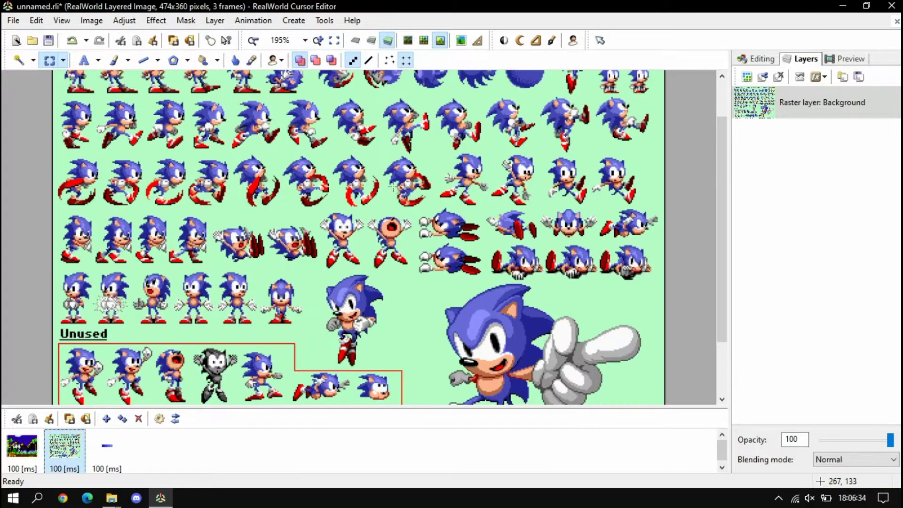
scroll(160, 119, up, 1)
drag(128, 95, 212, 201)
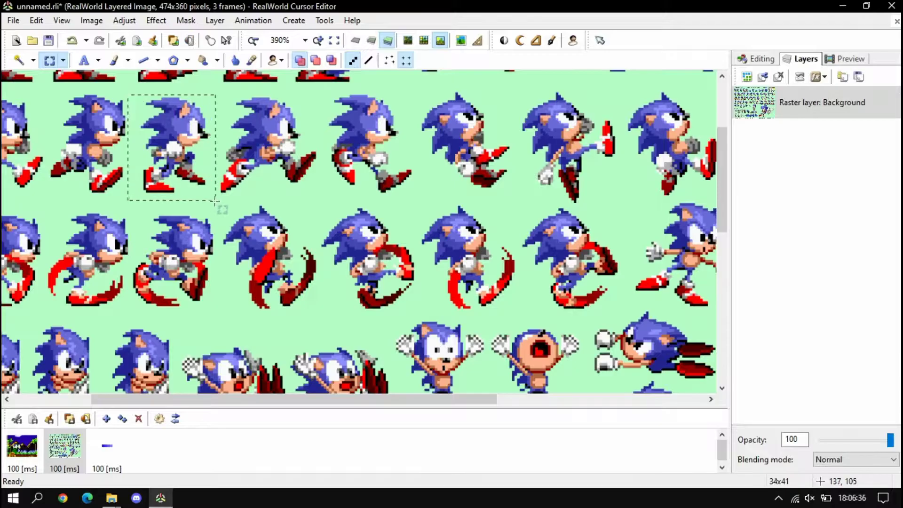
key(ctrl+c)
click(21, 446)
scroll(282, 235, up, 2)
key(ctrl+v)
scroll(132, 188, up, 2)
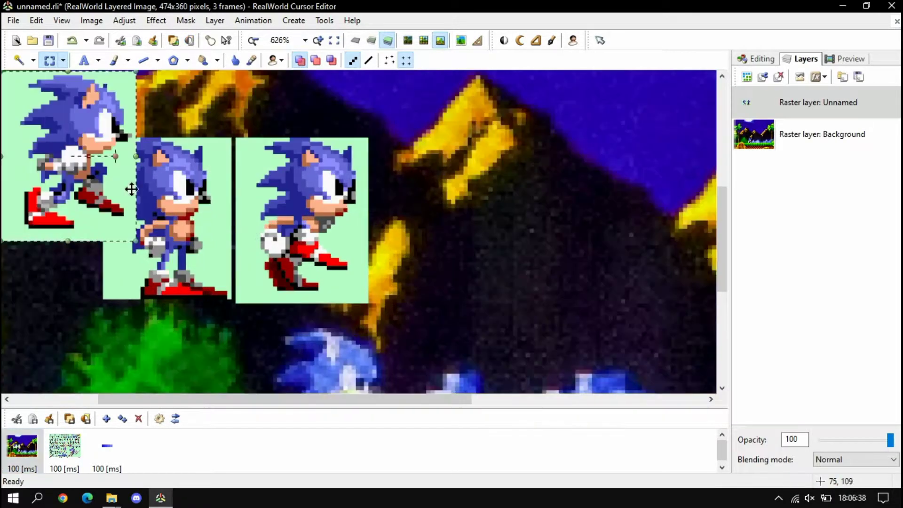
mouse_move(131, 188)
mouse_down()
mouse_move(508, 256)
mouse_move(467, 224)
mouse_up()
Step: Select all three pasted sprites and reposition them together as one row above the scene's small Sonic
drag(70, 113, 563, 335)
drag(409, 267, 459, 213)
drag(489, 177, 473, 222)
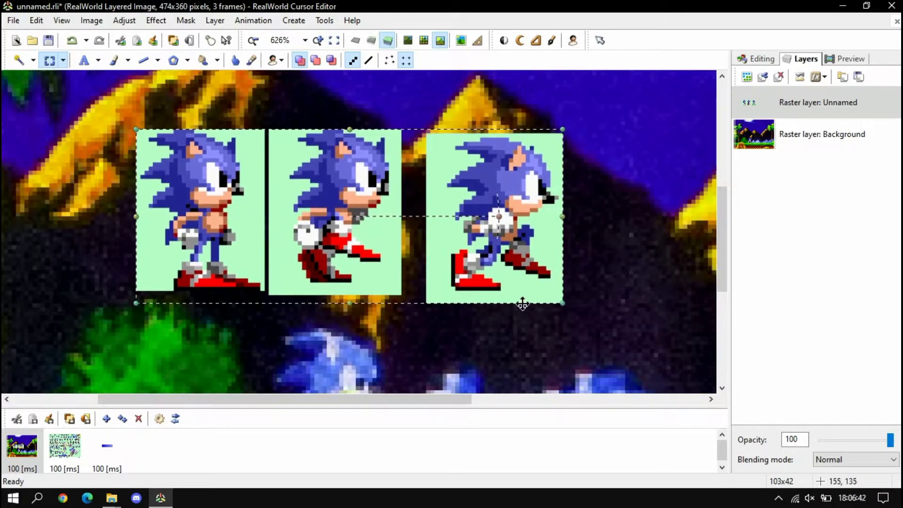
click(398, 338)
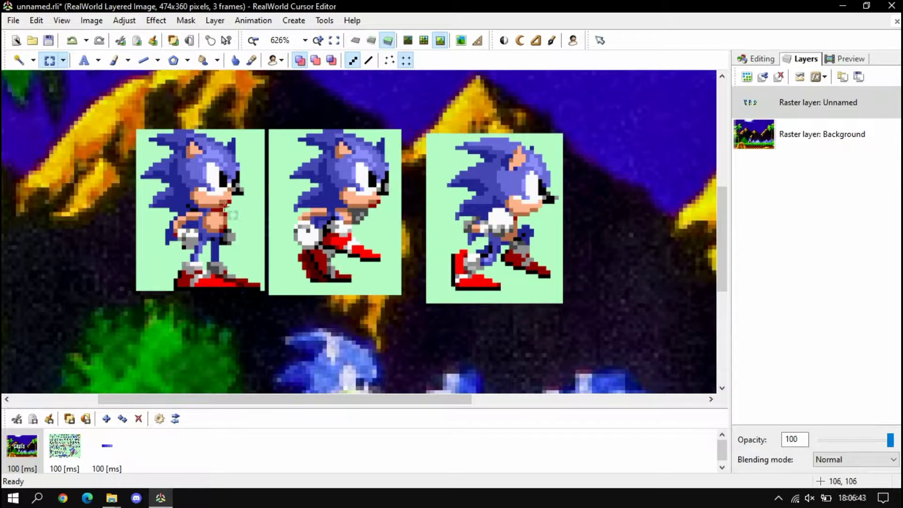
Step: Clear the light green background around all three pasted sprites so the scene shows through
click(218, 60)
click(230, 107)
scroll(129, 288, up, 1)
click(181, 220)
click(274, 216)
click(336, 202)
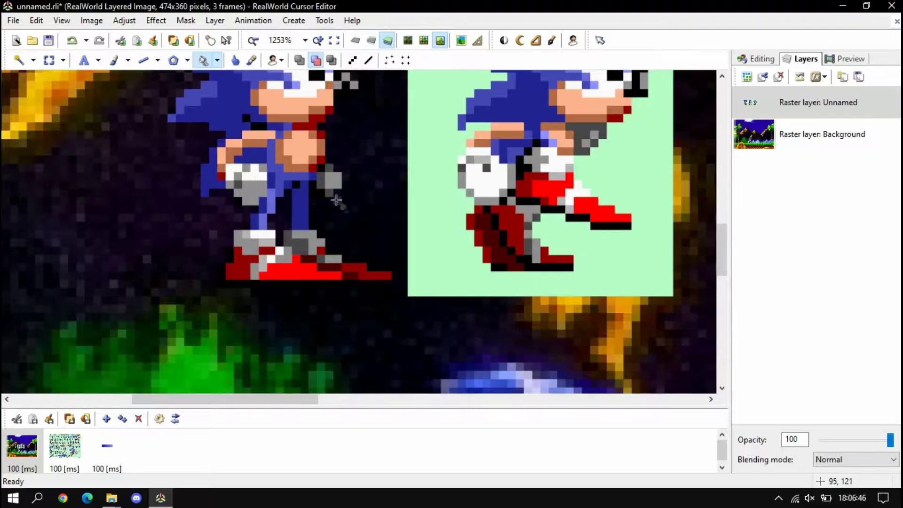
scroll(344, 216, down, 2)
scroll(443, 198, up, 3)
click(489, 291)
scroll(414, 249, down, 3)
scroll(429, 222, up, 2)
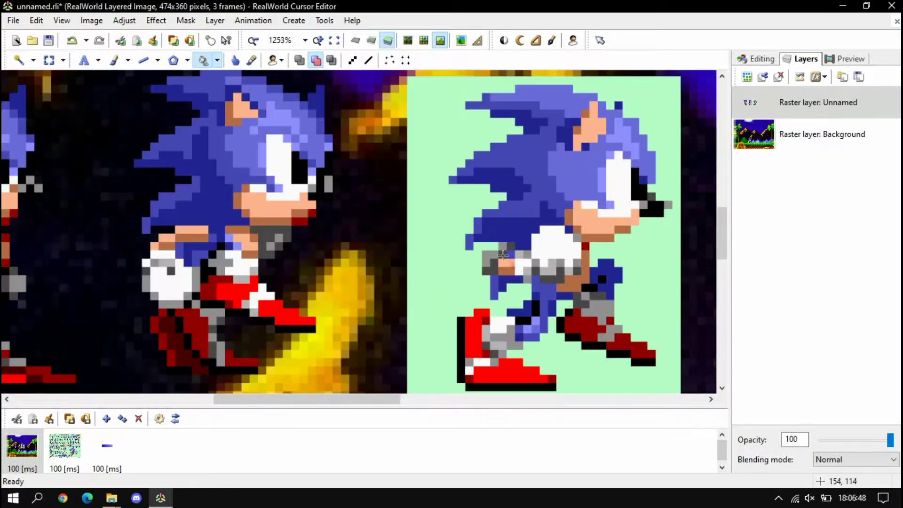
scroll(467, 235, down, 3)
scroll(467, 235, down, 2)
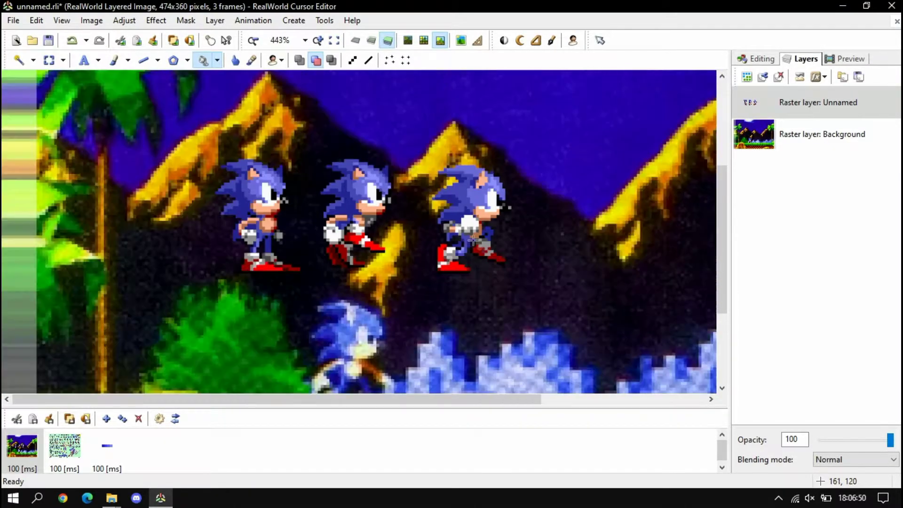
Step: Copy the whole 16x4 blue palette strip from its frame and paste it into the scene frame, above the standing sprite
scroll(261, 386, up, 1)
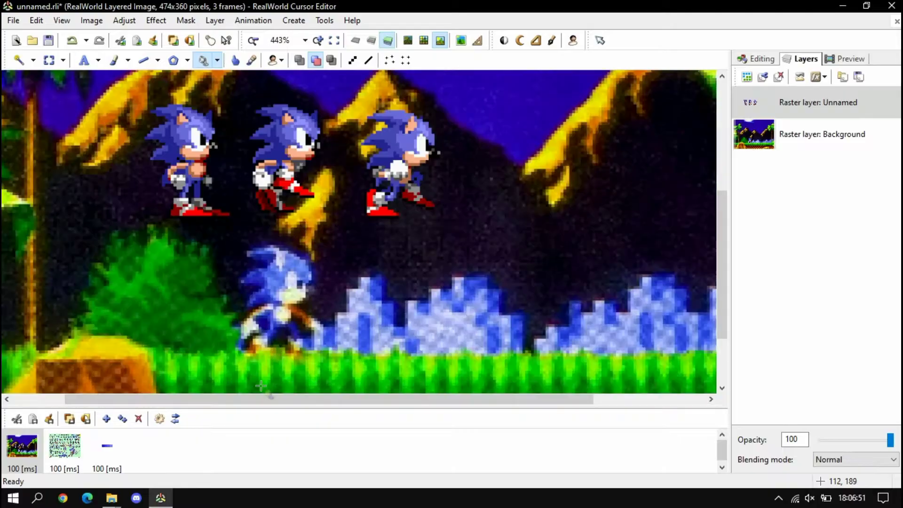
click(49, 59)
click(107, 450)
drag(137, 146, 710, 339)
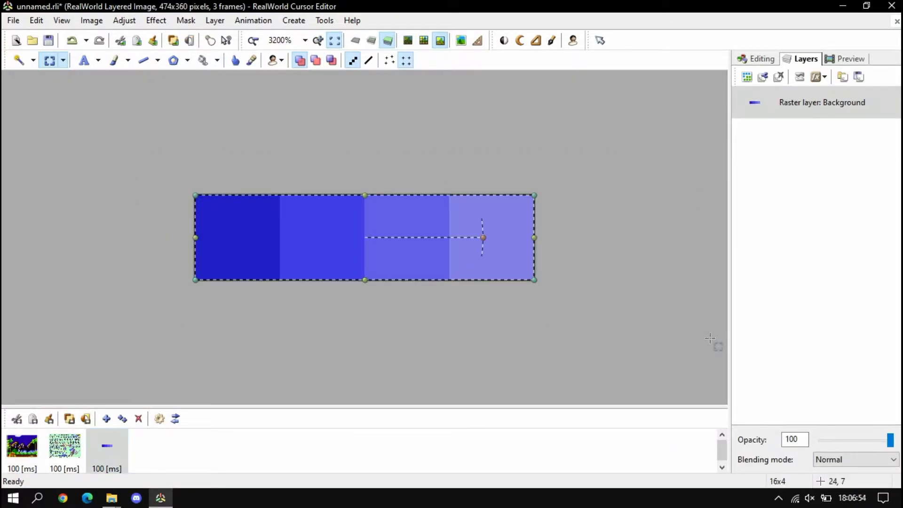
click(21, 446)
key(ctrl+v)
scroll(117, 182, up, 6)
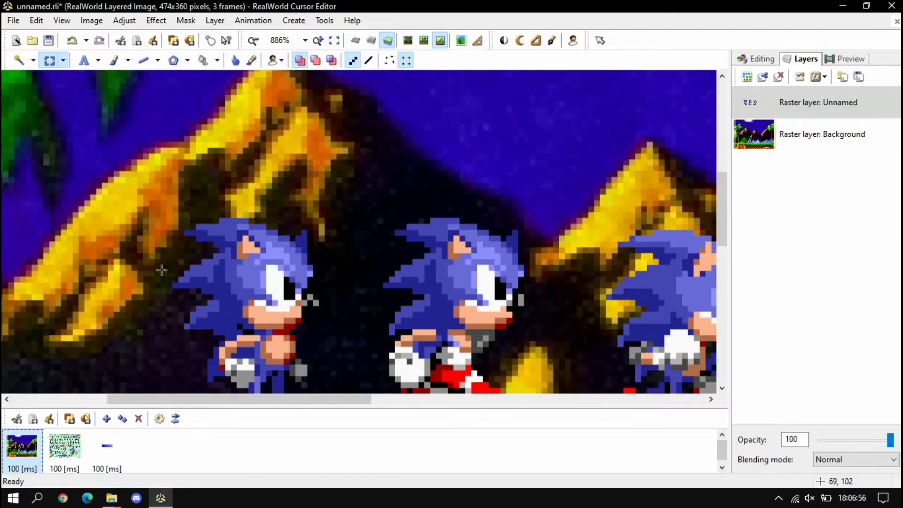
drag(97, 108, 332, 252)
scroll(313, 338, down, 3)
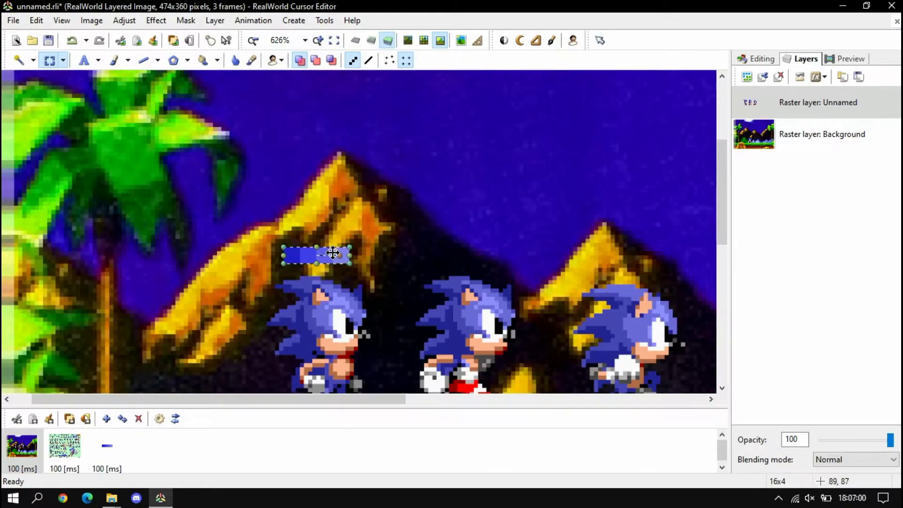
Step: Move the pasted palette strip to the empty dark area below the third sprite
scroll(331, 254, down, 3)
scroll(260, 225, up, 3)
drag(140, 82, 449, 313)
scroll(253, 208, down, 2)
scroll(130, 259, up, 1)
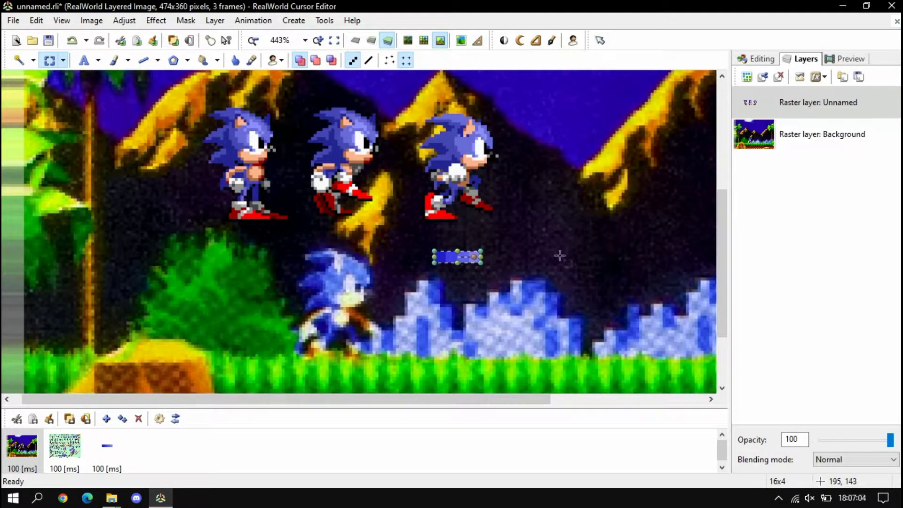
Step: Shrink the layers and frames areas to enlarge the canvas, and deselect the pasted palette strip
drag(731, 274, 831, 277)
drag(670, 408, 674, 452)
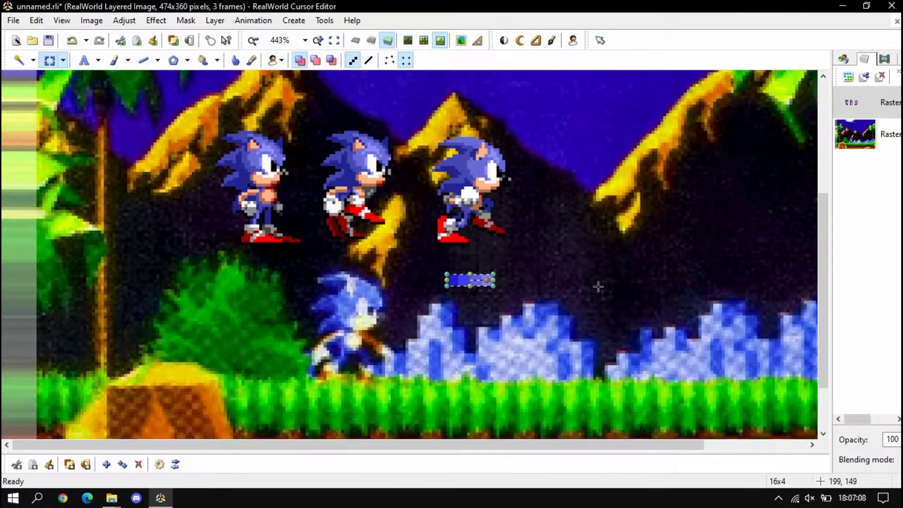
click(537, 242)
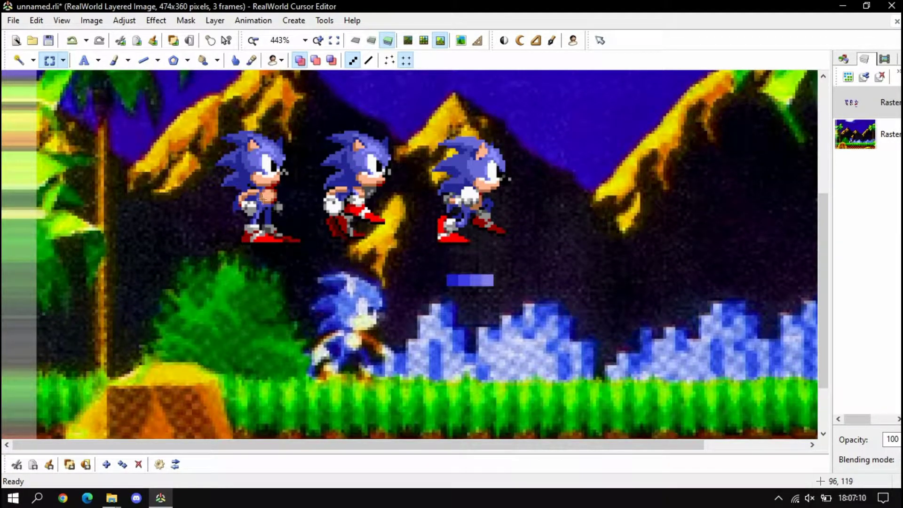
Step: Delete the standing sprite's body below the neck, keeping only the head
scroll(232, 178, up, 5)
drag(237, 252, 452, 409)
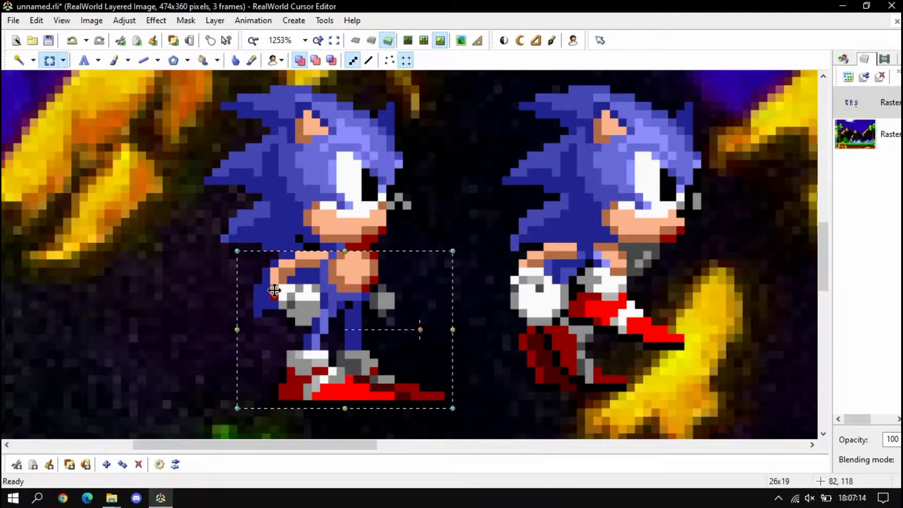
key(Delete)
scroll(262, 282, down, 2)
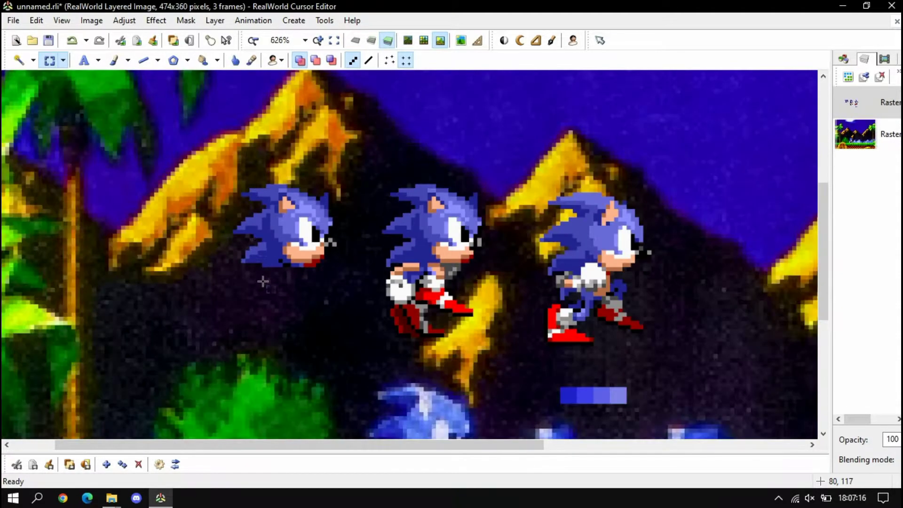
Step: Erase the leftover bottom pixel row under the standing sprite's head with the pencil
scroll(252, 223, up, 3)
click(128, 60)
click(133, 136)
scroll(237, 324, up, 2)
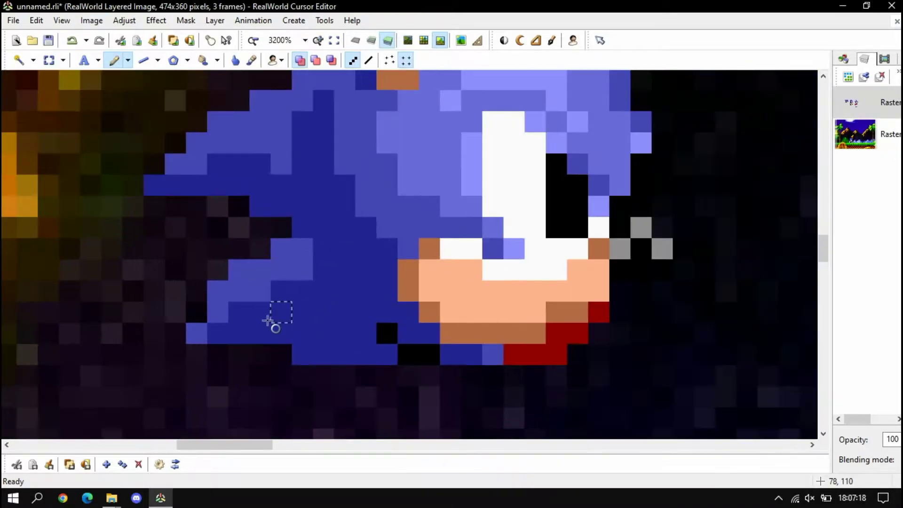
drag(253, 361, 768, 359)
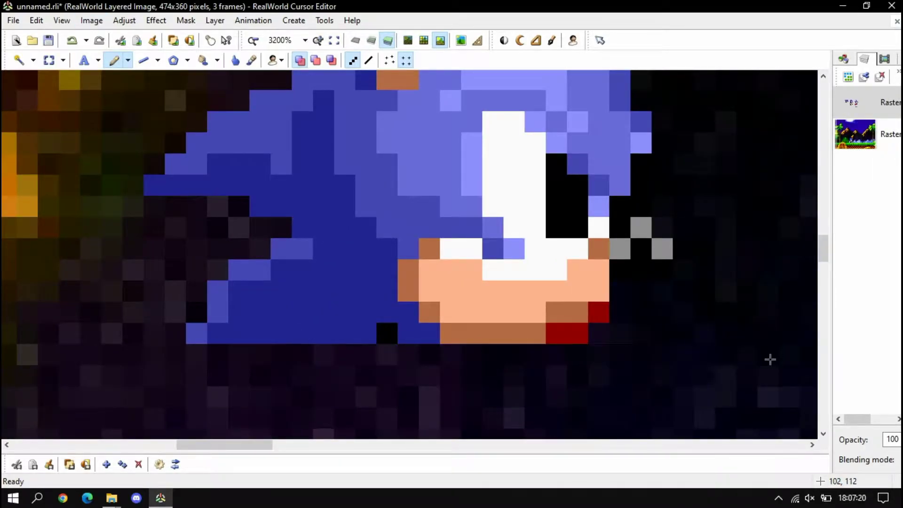
Step: Extend the head's lowest spine downward, using its sampled light blue for the tip and dark blue for the row beside it
right_click(197, 333)
click(197, 354)
right_click(220, 331)
drag(219, 353, 367, 356)
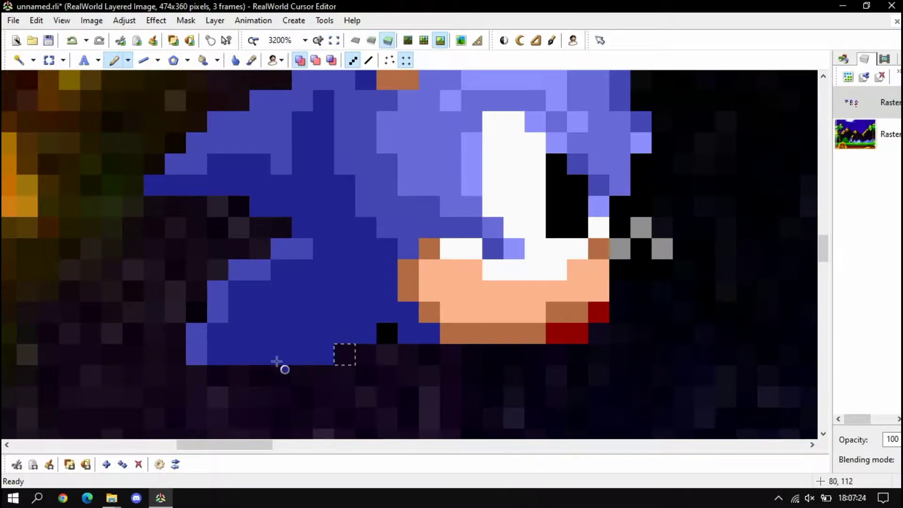
click(198, 370)
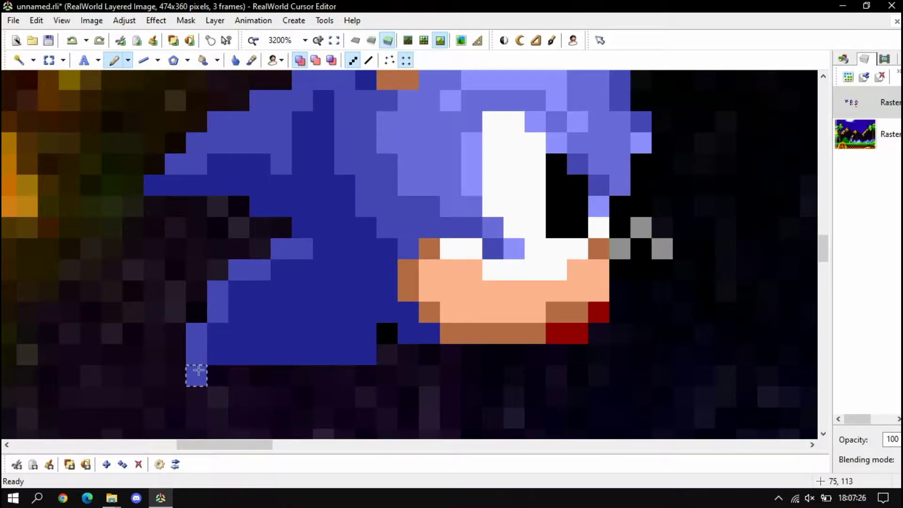
Step: Select the 7x7 pixel block around the lowest spine's outer part and shift it one pixel to the right
click(50, 60)
mouse_move(172, 235)
mouse_down()
mouse_move(323, 369)
mouse_move(321, 390)
mouse_up()
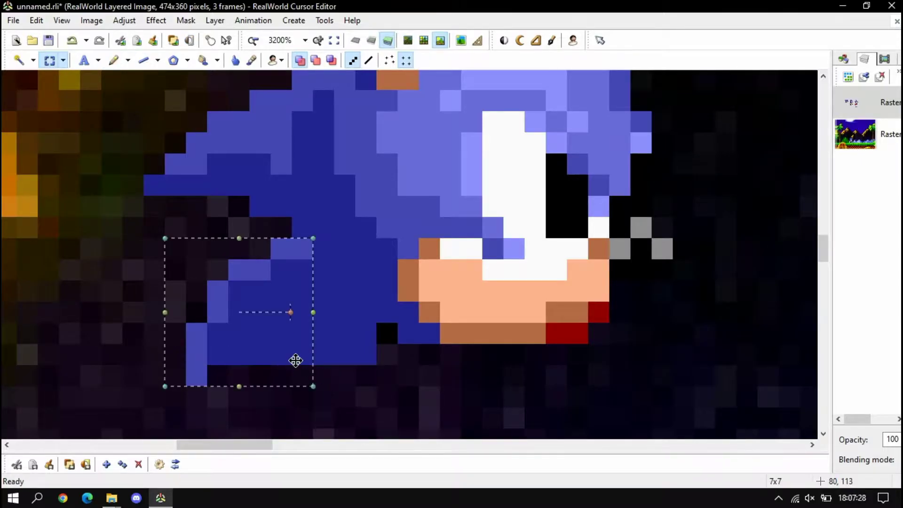
drag(294, 361, 307, 358)
click(410, 363)
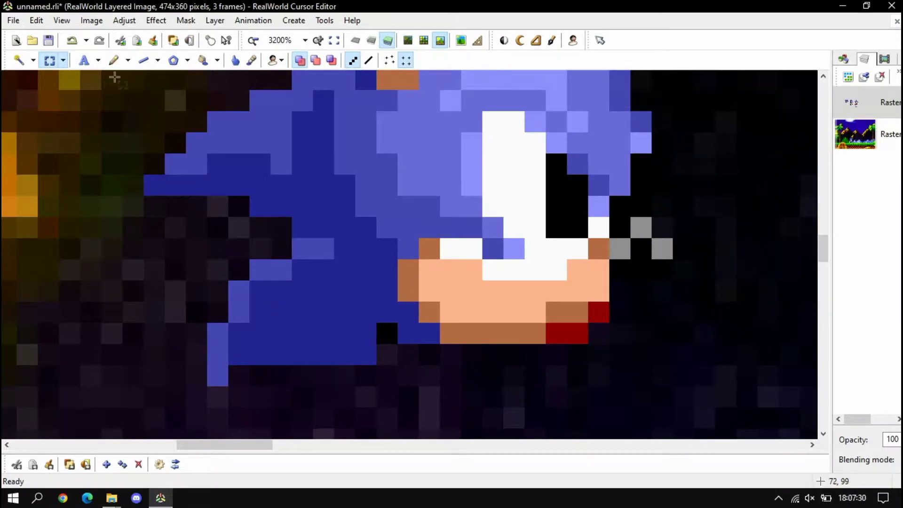
Step: Erase the two bottom-row pixels where the lowest spine meets the underside of the head with the pencil
click(114, 60)
click(365, 354)
click(344, 354)
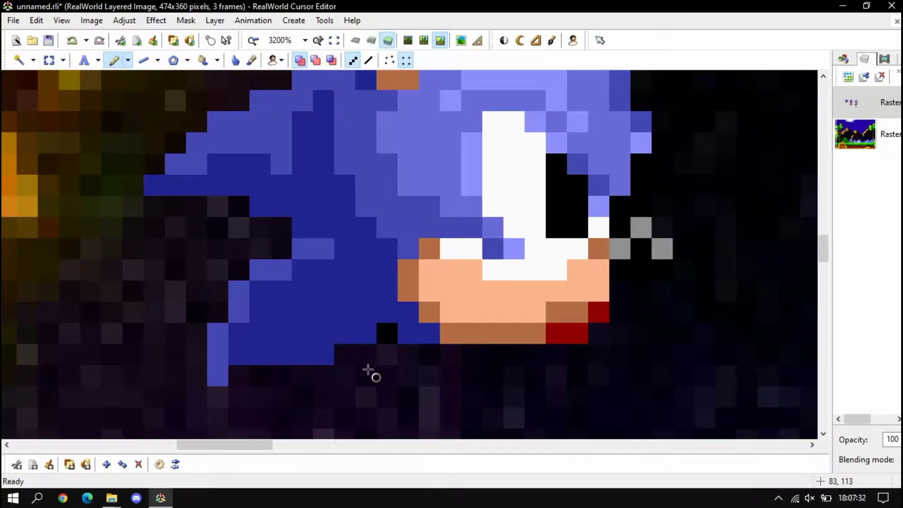
scroll(333, 290, down, 1)
scroll(343, 310, up, 1)
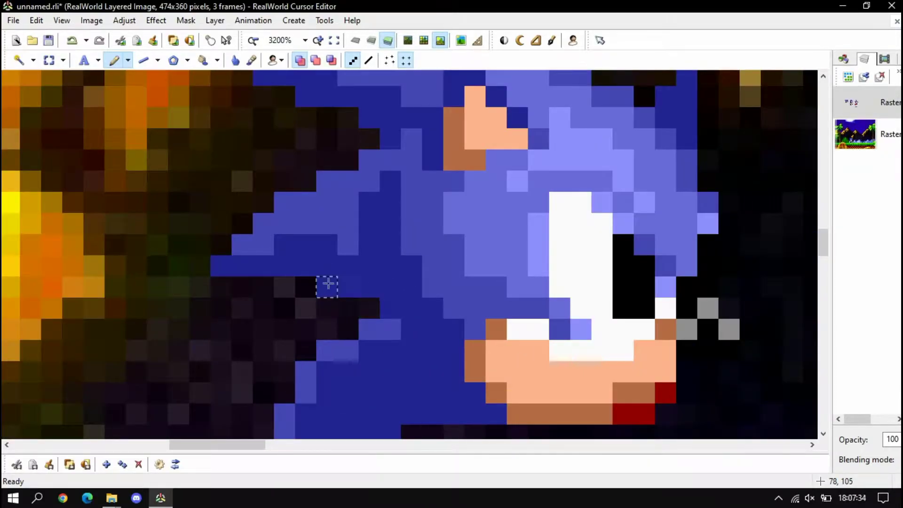
Step: Fill the head's middle spine with dark blue, keeping a one-pixel medium blue edge along its top out to the tip
scroll(311, 248, down, 1)
scroll(311, 248, up, 1)
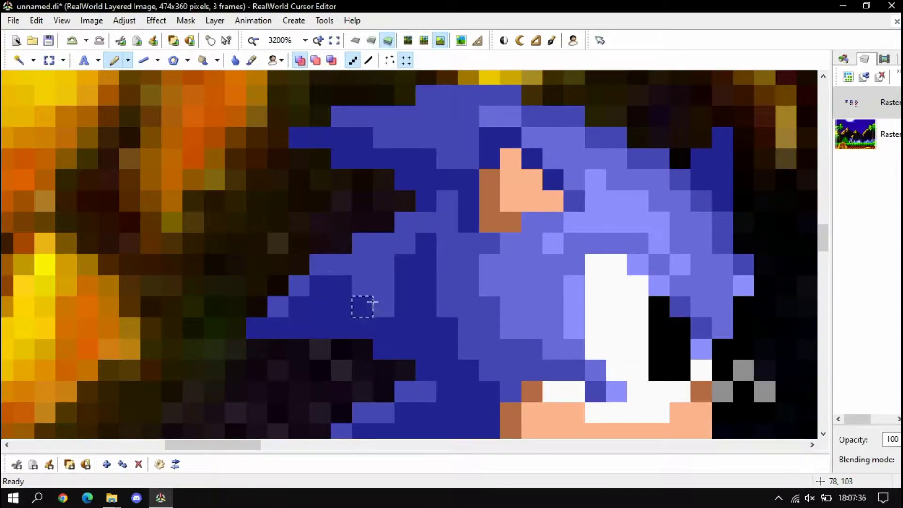
mouse_move(364, 281)
mouse_down()
mouse_move(391, 268)
mouse_move(400, 250)
mouse_move(376, 216)
mouse_move(418, 220)
mouse_move(388, 242)
mouse_move(425, 244)
mouse_up()
mouse_move(440, 205)
mouse_down()
mouse_move(450, 280)
mouse_move(450, 199)
mouse_move(452, 317)
mouse_up()
scroll(451, 317, down, 1)
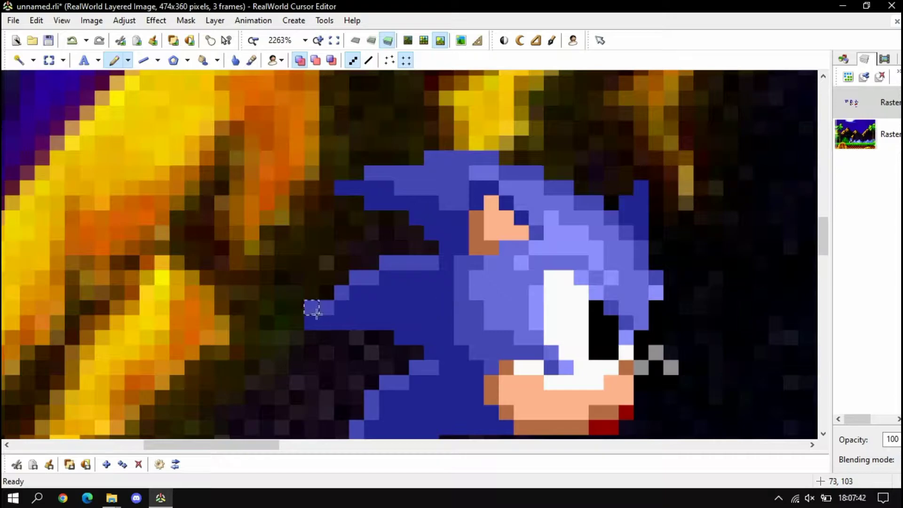
Step: Repaint the dark area between the spines and the muzzle in medium blue, from the muzzle's back edge up to the ear
scroll(312, 308, down, 2)
scroll(406, 312, up, 3)
scroll(399, 390, down, 2)
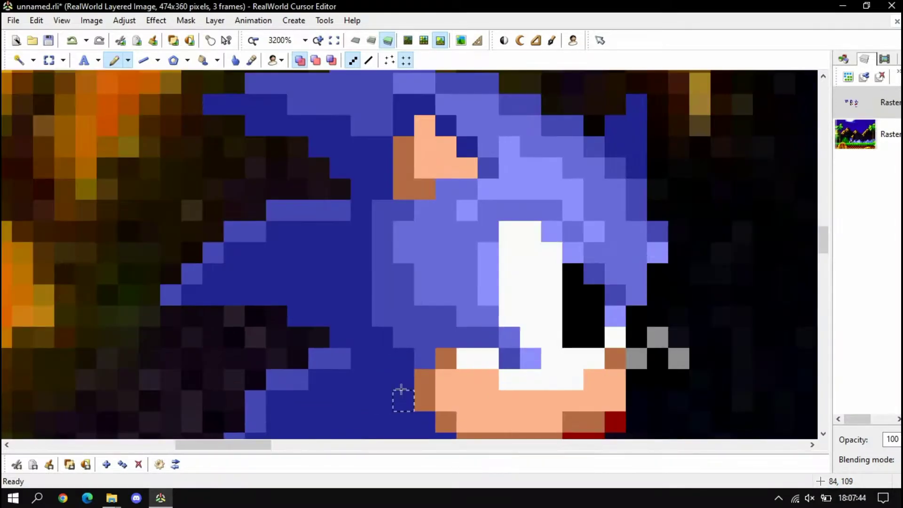
scroll(383, 389, down, 1)
scroll(410, 378, up, 3)
mouse_move(410, 378)
mouse_down()
mouse_move(366, 284)
mouse_move(372, 298)
mouse_move(369, 241)
mouse_move(380, 358)
mouse_move(361, 320)
mouse_move(370, 218)
mouse_move(358, 221)
mouse_move(390, 175)
mouse_up()
scroll(404, 343, down, 2)
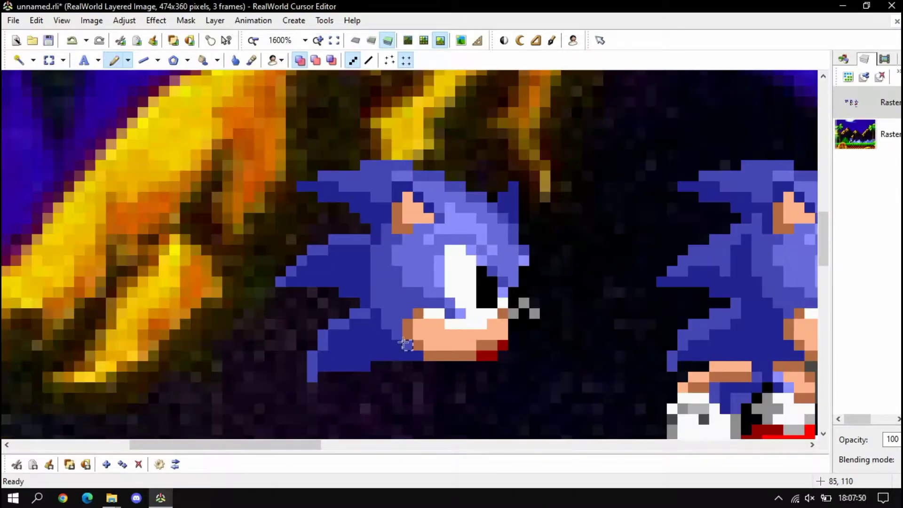
Step: Try outlining the underside of the head's top spine with medium blue pixels
scroll(460, 335, up, 1)
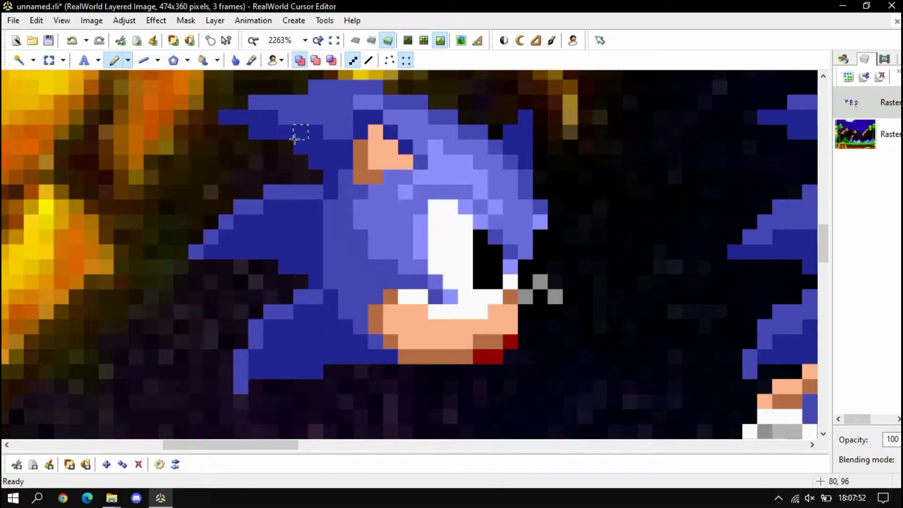
scroll(295, 138, up, 1)
mouse_move(293, 120)
mouse_down()
mouse_move(269, 183)
mouse_move(250, 164)
mouse_up()
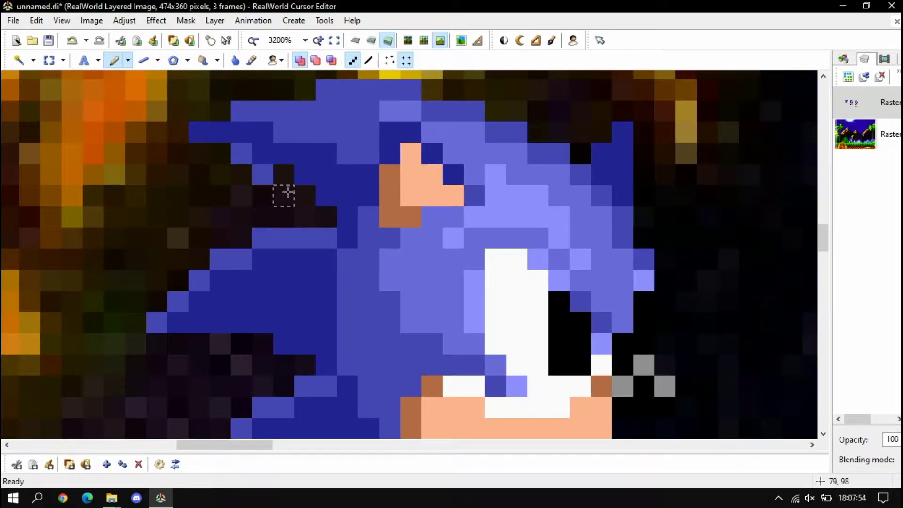
drag(298, 192, 316, 196)
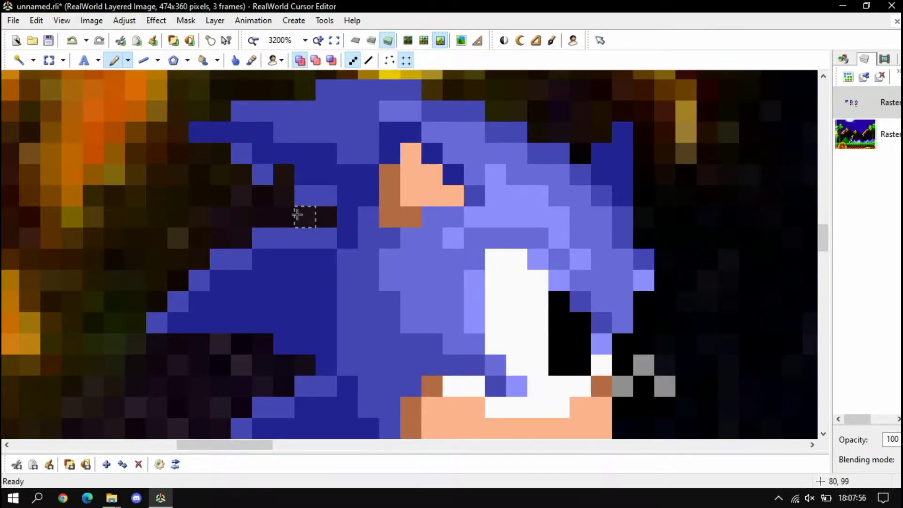
Step: Thin the top spine by erasing pixels from its underside, and fill it dark blue beneath a medium blue upper edge
mouse_move(231, 159)
mouse_down()
mouse_move(283, 195)
mouse_move(306, 191)
mouse_move(307, 207)
mouse_move(323, 202)
mouse_move(273, 161)
mouse_move(298, 175)
mouse_move(317, 152)
mouse_move(285, 149)
mouse_move(308, 208)
mouse_move(293, 143)
mouse_move(323, 169)
mouse_move(291, 146)
mouse_move(358, 169)
mouse_move(329, 123)
mouse_move(398, 182)
mouse_up()
scroll(283, 175, down, 1)
scroll(284, 174, up, 1)
click(285, 153)
scroll(301, 182, down, 1)
scroll(296, 168, up, 1)
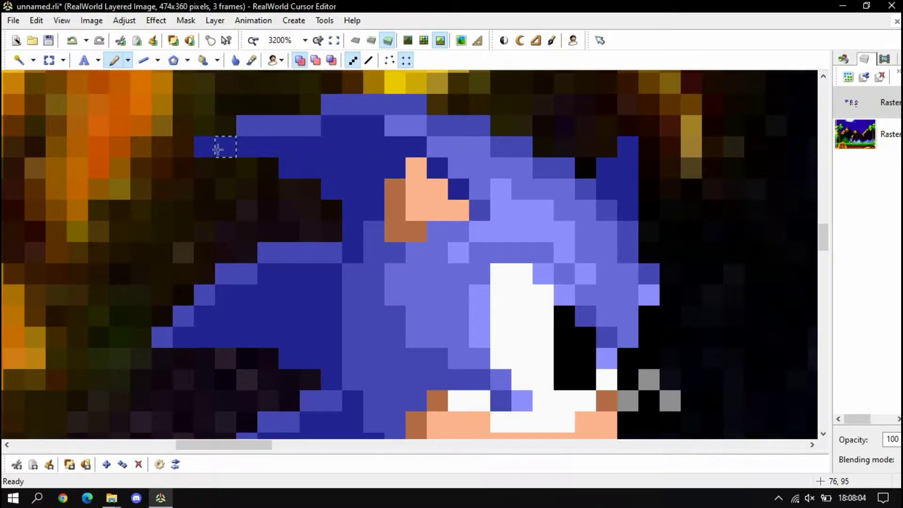
Step: Highlight the top spine's tip pixel and two pixels of its upper edge in the lightest blue
mouse_move(207, 147)
mouse_down()
mouse_move(248, 126)
mouse_move(288, 126)
mouse_move(248, 126)
mouse_up()
drag(266, 126, 288, 126)
scroll(281, 90, down, 1)
scroll(292, 93, down, 2)
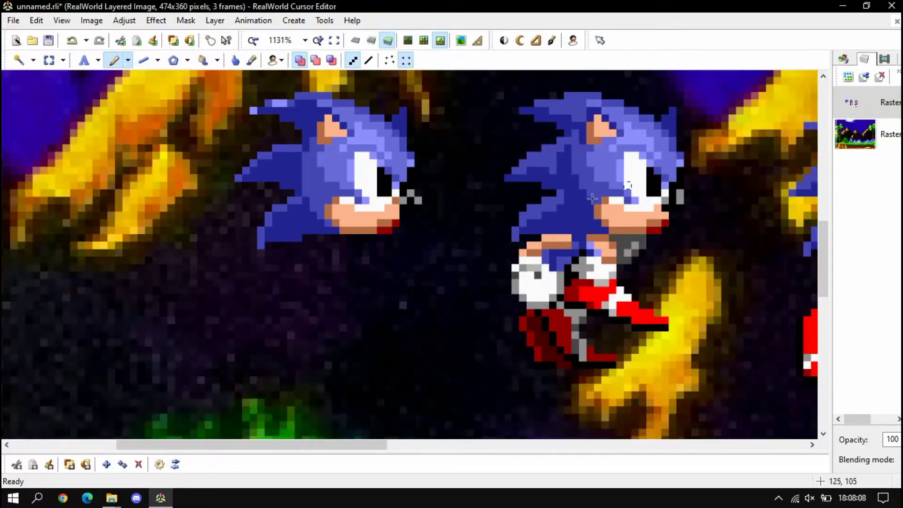
Step: Check the reference Sonic in the scene image and highlight three pixels of the head's topmost row in the lightest blue
scroll(421, 387, up, 2)
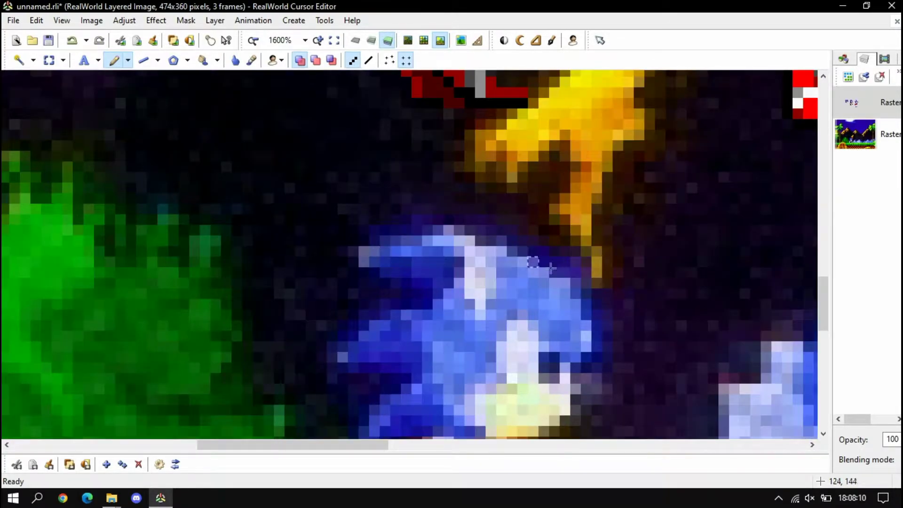
scroll(552, 268, down, 1)
scroll(561, 347, up, 1)
scroll(518, 323, down, 3)
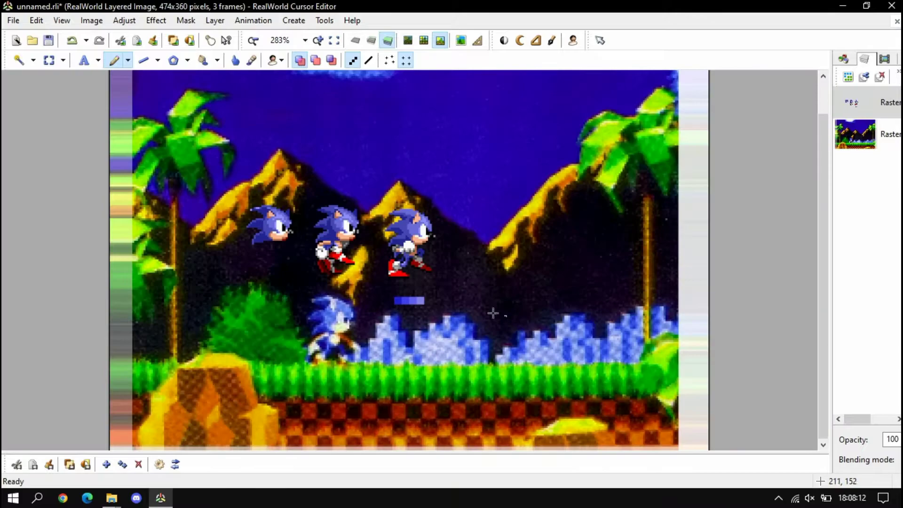
scroll(493, 312, up, 1)
scroll(182, 216, up, 2)
scroll(286, 187, up, 1)
drag(285, 188, 328, 184)
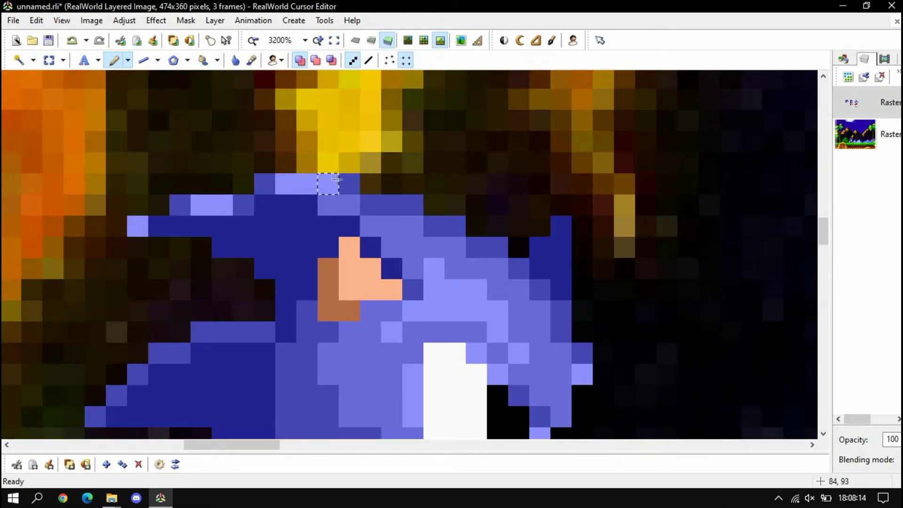
Step: Place lightest blue highlight pixels down the stepped outline of the head from the crown to the forehead
click(390, 205)
click(455, 226)
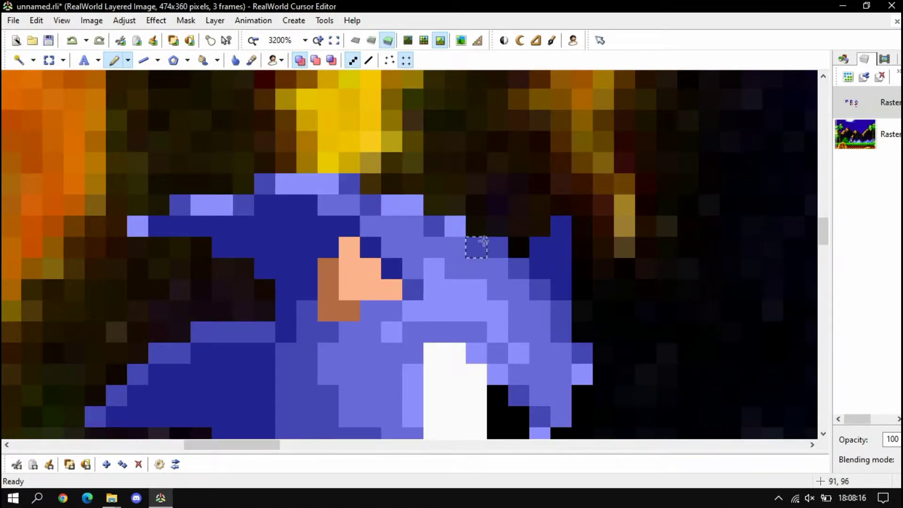
click(497, 247)
click(519, 268)
click(540, 289)
click(560, 311)
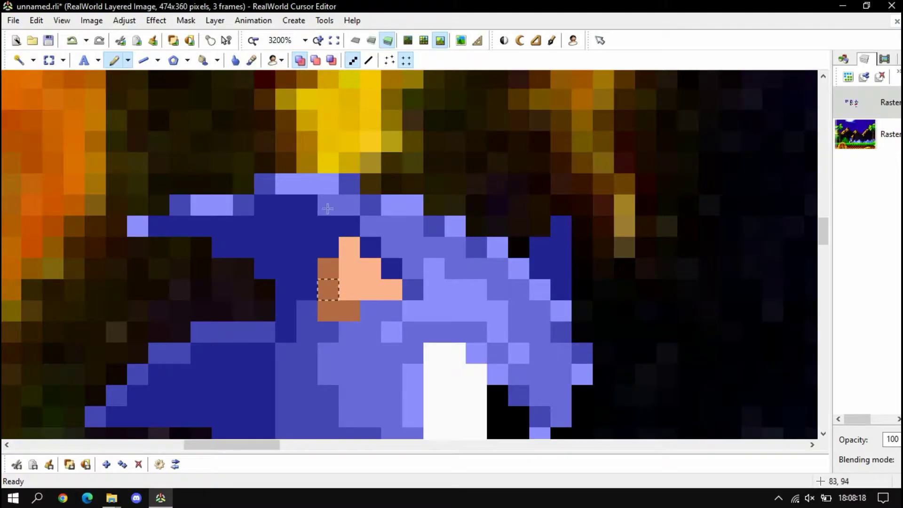
Step: Blend the ends of the top-edge highlights with lighter blue pixels and paint a dark blue band beneath the head's upper outline
mouse_move(328, 209)
mouse_down()
mouse_move(346, 201)
mouse_move(420, 242)
mouse_up()
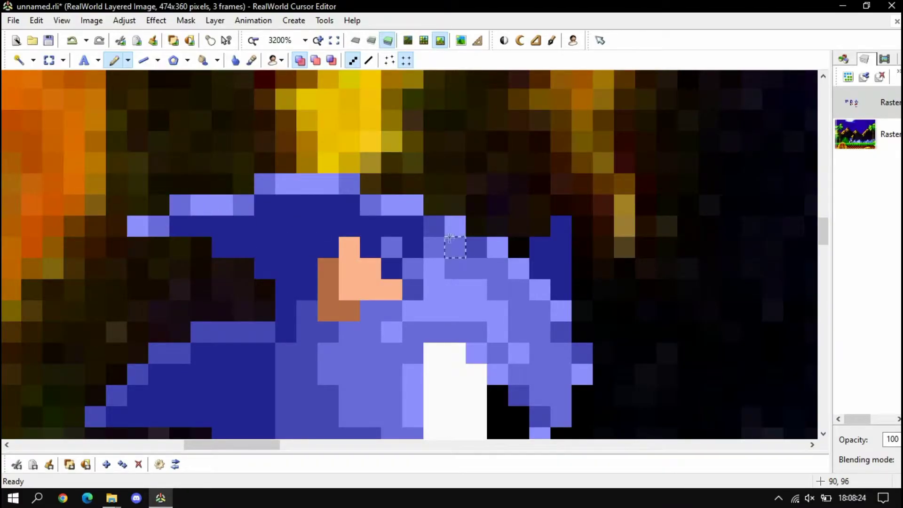
mouse_move(449, 238)
mouse_down()
mouse_move(448, 227)
mouse_move(480, 256)
mouse_move(430, 246)
mouse_move(515, 288)
mouse_move(556, 378)
mouse_up()
Step: Recolor the face and forehead around the ear and eye in flat medium blue, covering the old lighter shading
scroll(484, 328, up, 1)
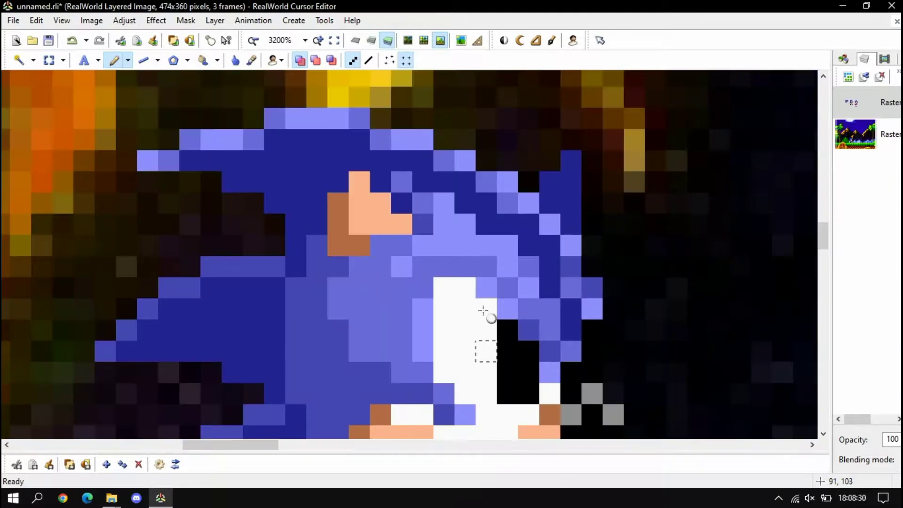
mouse_move(324, 356)
mouse_down()
mouse_move(355, 282)
mouse_move(371, 339)
mouse_move(373, 271)
mouse_move(365, 269)
mouse_move(400, 250)
mouse_move(374, 247)
mouse_move(425, 219)
mouse_move(416, 192)
mouse_move(380, 185)
mouse_move(437, 182)
mouse_move(484, 230)
mouse_move(468, 205)
mouse_move(530, 243)
mouse_move(534, 263)
mouse_move(550, 244)
mouse_move(547, 307)
mouse_move(559, 303)
mouse_move(563, 339)
mouse_move(547, 323)
mouse_move(544, 293)
mouse_move(514, 310)
mouse_move(495, 279)
mouse_move(499, 264)
mouse_move(443, 216)
mouse_move(444, 250)
mouse_move(455, 200)
mouse_move(450, 252)
mouse_move(366, 356)
mouse_move(409, 368)
mouse_move(424, 358)
mouse_move(460, 410)
mouse_move(508, 413)
mouse_up()
scroll(508, 412, down, 1)
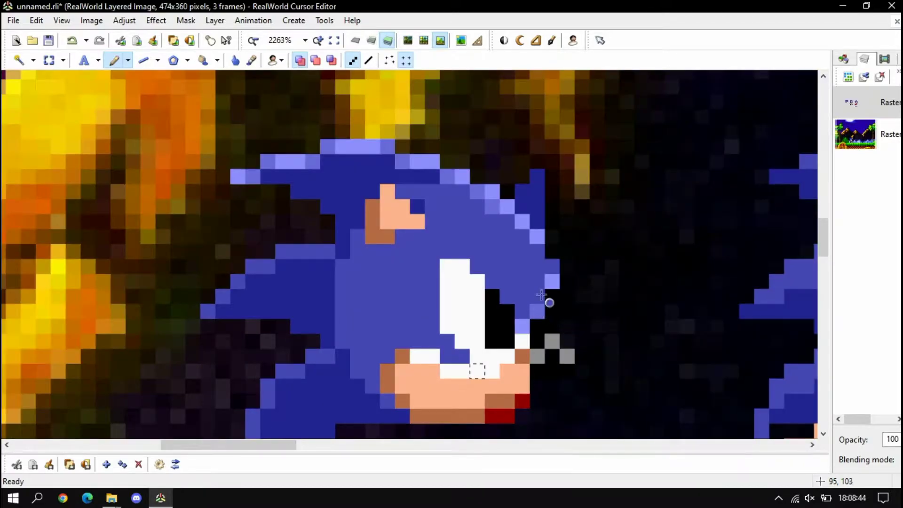
Step: Soften the forehead highlights with a lighter blue pixel below each one, down to the brow's front edge
scroll(541, 295, up, 1)
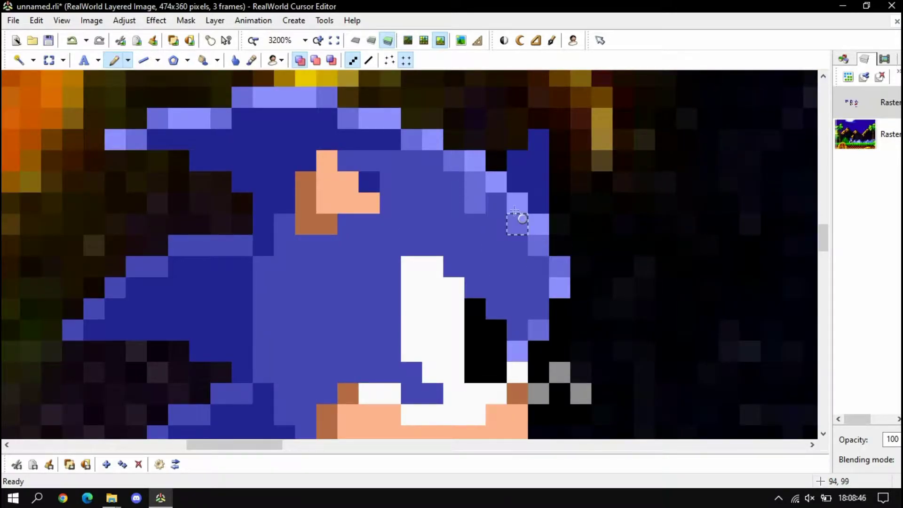
drag(515, 210, 560, 267)
scroll(429, 256, down, 2)
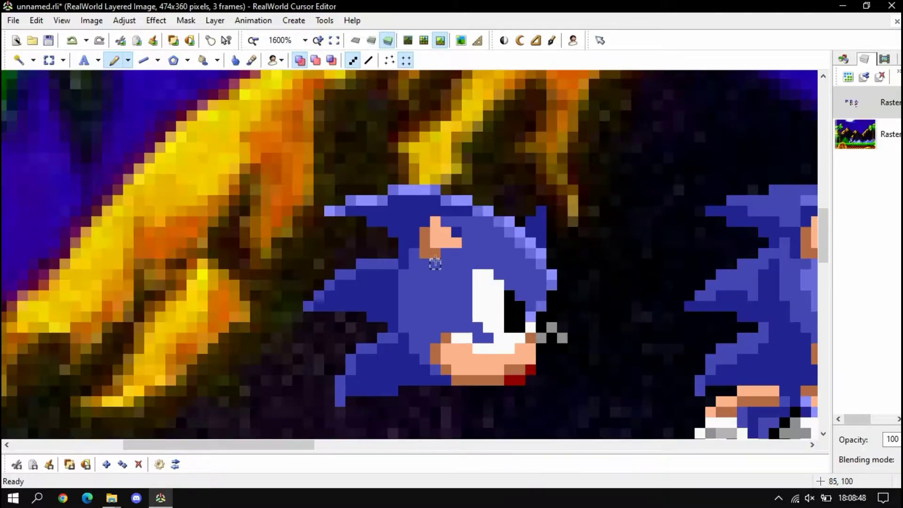
Step: Reshape the eye by whitening its lower back corner, rounding its upper back corner and covering the pupil's top pixel with medium blue
scroll(456, 308, up, 2)
mouse_move(502, 308)
mouse_down()
mouse_move(501, 344)
mouse_move(484, 320)
mouse_up()
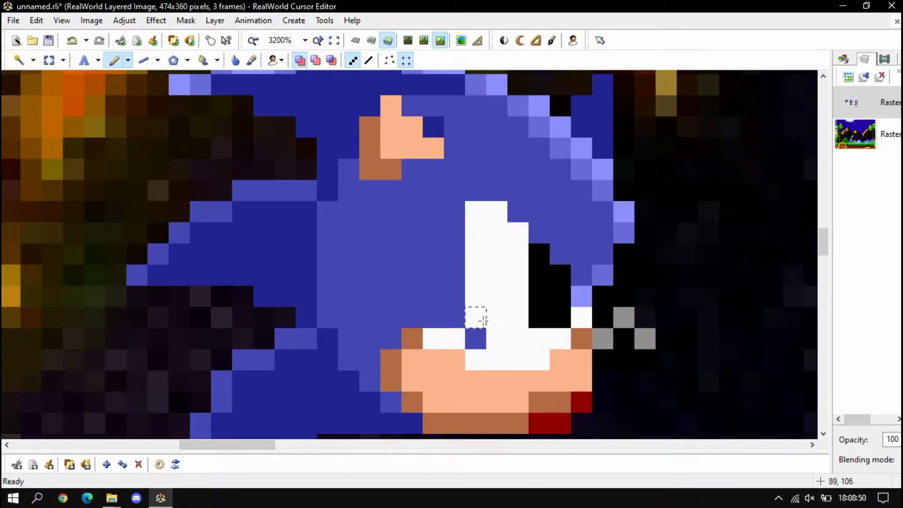
click(476, 211)
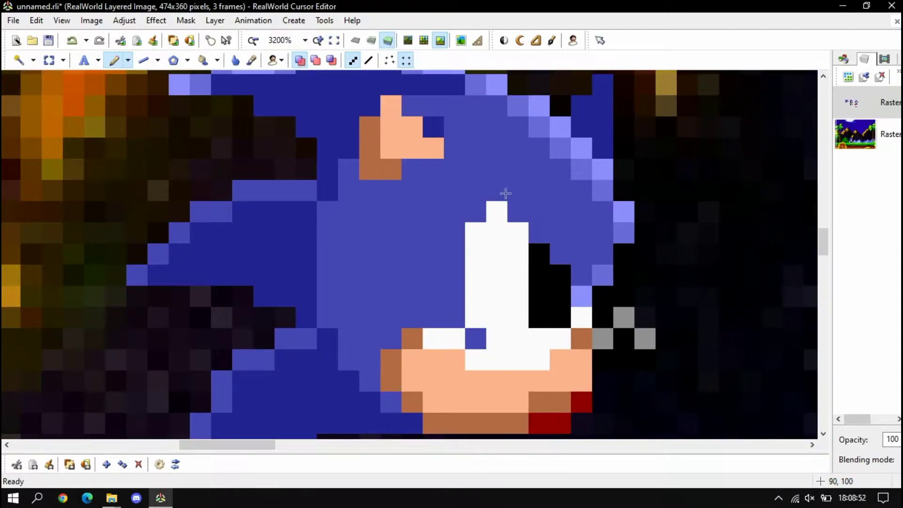
click(540, 251)
scroll(538, 246, down, 2)
scroll(567, 239, up, 2)
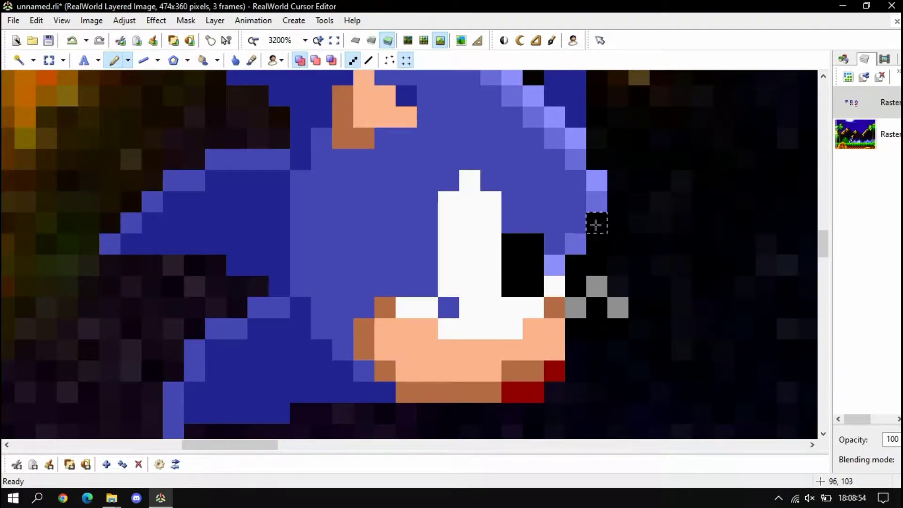
Step: Add a pixel of the eye's sampled white below the brow's front edge and recolor the lighter pixel beside it medium blue
click(596, 225)
alt+click(558, 281)
click(595, 223)
scroll(521, 219, down, 2)
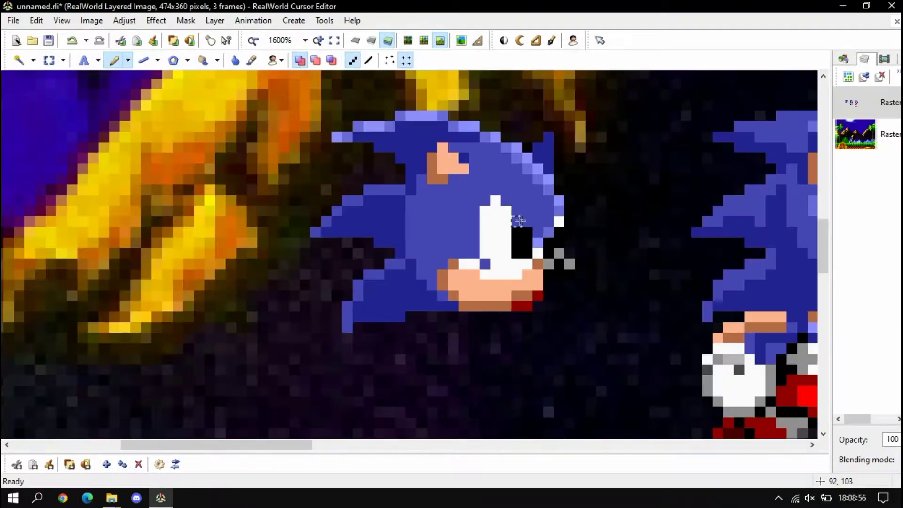
scroll(549, 212, up, 2)
scroll(556, 202, down, 1)
scroll(523, 264, up, 1)
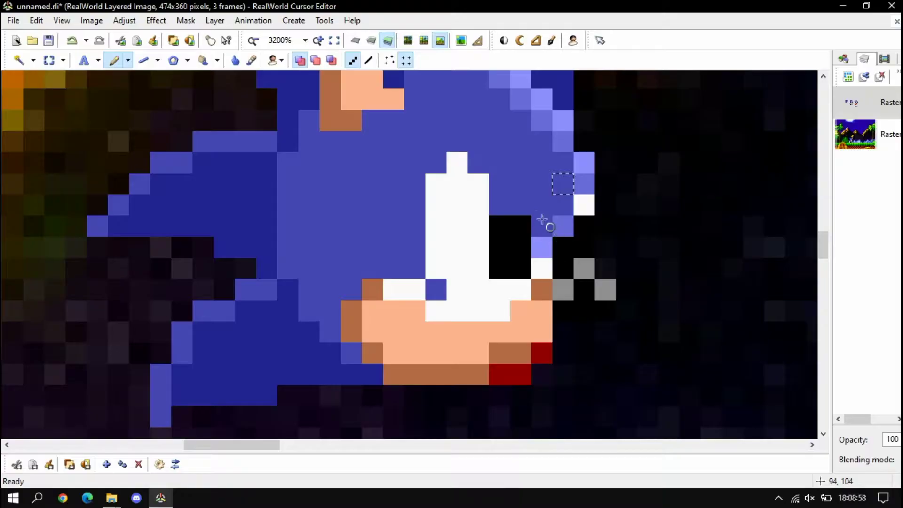
scroll(457, 276, down, 1)
scroll(503, 154, up, 1)
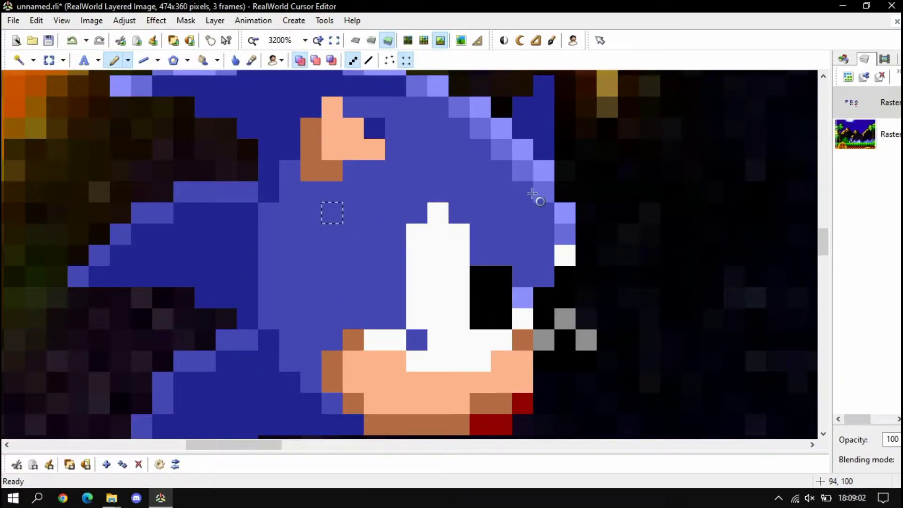
Step: Place lighter blue pixels around the eye at its back edge, beside its peak and above the pupil
click(398, 320)
click(395, 234)
click(417, 213)
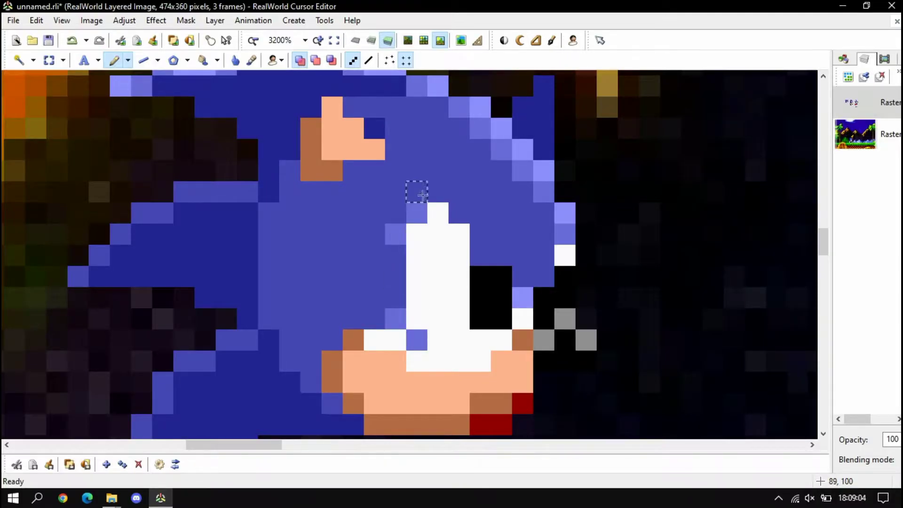
click(460, 213)
click(480, 256)
click(502, 256)
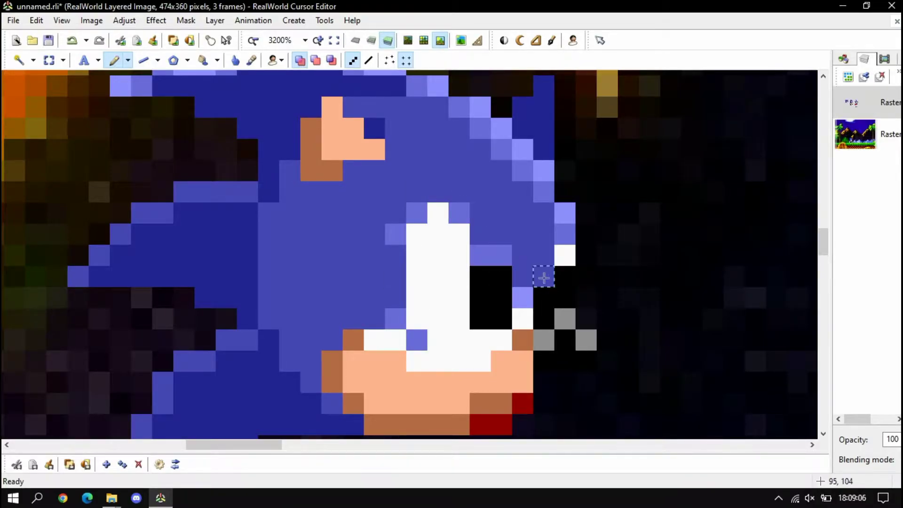
Step: Accent the eye's surroundings with dark blue pixels above its peak, at its back corners and under the brow, with lighter blue down its back edge
click(544, 277)
key(ctrl+z)
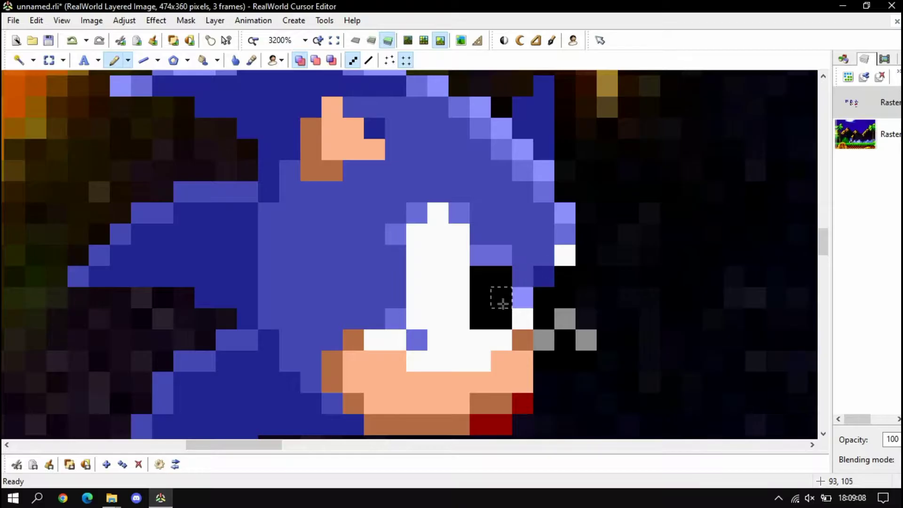
click(397, 318)
click(395, 234)
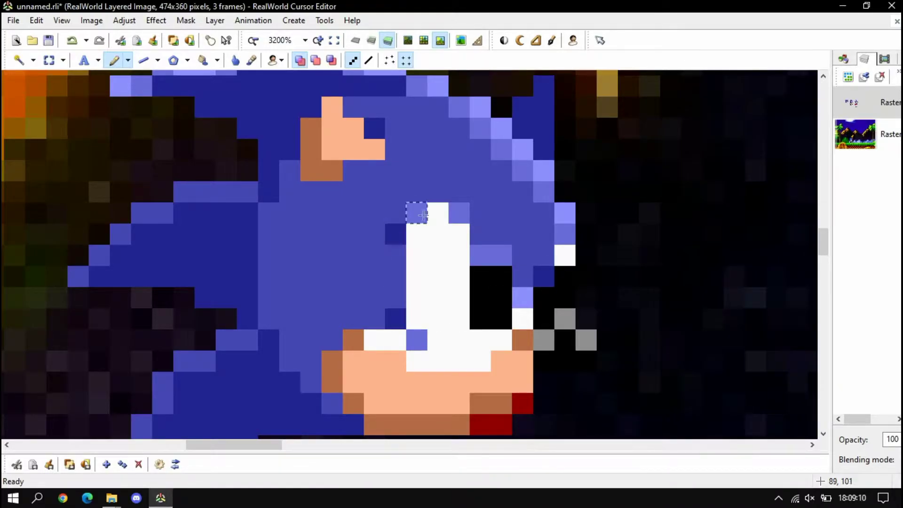
click(438, 192)
mouse_move(396, 256)
mouse_down()
mouse_move(398, 314)
mouse_move(395, 256)
mouse_up()
key(ctrl+z)
scroll(407, 274, down, 1)
scroll(396, 320, up, 1)
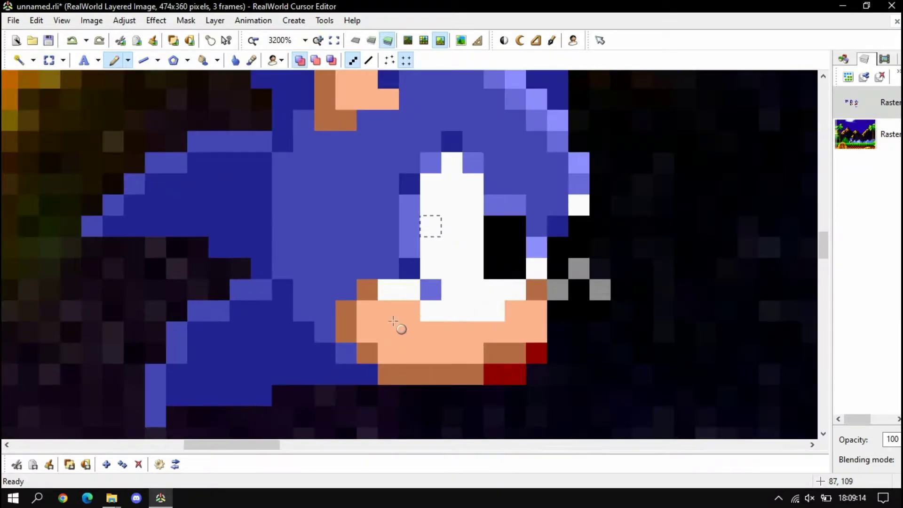
Step: Try recoloring the brown outline along the muzzle's back edge in dark blue
click(410, 290)
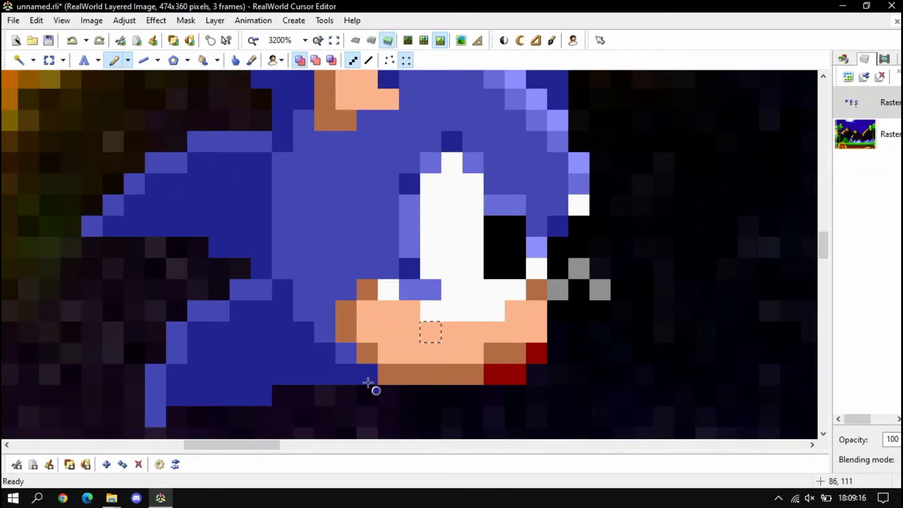
key(ctrl+z)
click(381, 372)
click(363, 362)
click(348, 332)
click(353, 310)
click(363, 290)
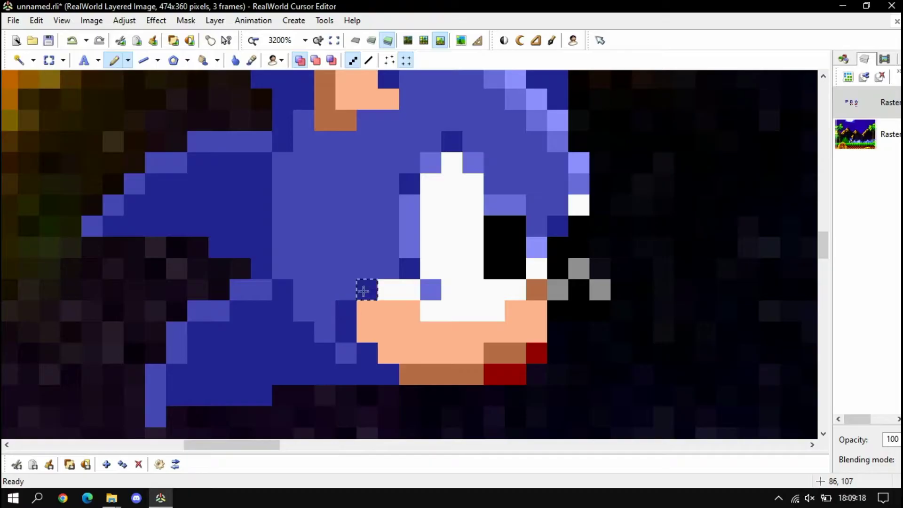
Step: Sample the face's medium blue and repaint the outline along the muzzle's back edge with it, down to the bottom row
right_click(340, 276)
click(347, 331)
click(367, 351)
mouse_move(352, 332)
mouse_down()
mouse_move(347, 304)
mouse_move(366, 285)
mouse_up()
click(380, 377)
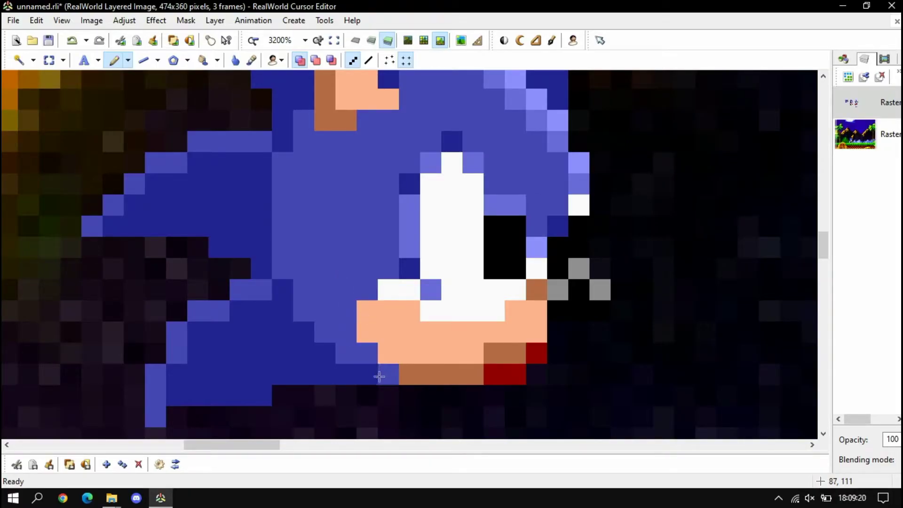
Step: Shade the muzzle's upper and back edges in brown, adding a brown pixel under the eye and skin color beside it
mouse_move(436, 369)
mouse_down()
mouse_move(386, 354)
mouse_move(375, 337)
mouse_move(375, 314)
mouse_move(410, 290)
mouse_up()
click(451, 312)
right_click(430, 297)
click(431, 311)
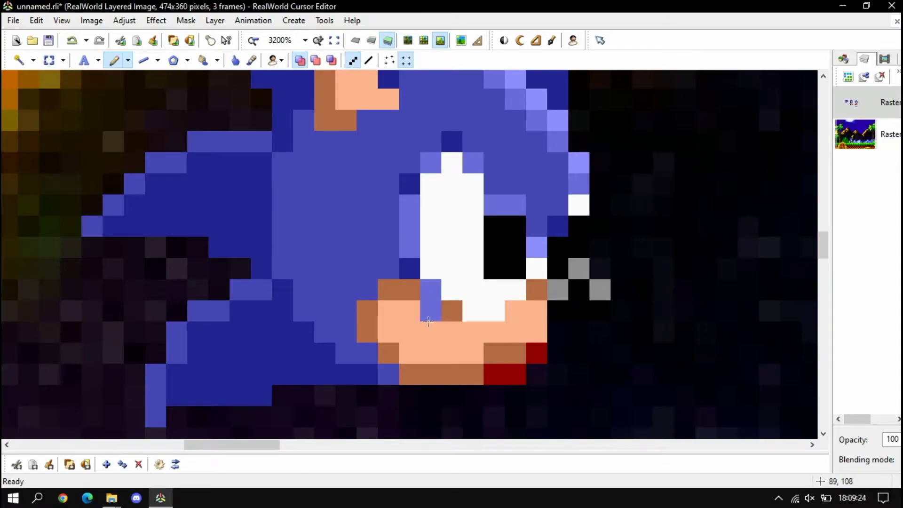
scroll(430, 314, down, 1)
scroll(430, 313, up, 1)
right_click(426, 323)
click(429, 312)
scroll(428, 310, down, 1)
scroll(428, 309, up, 1)
Step: Erase the dark red mouth pixels at the front and underside of the muzzle
right_click(565, 400)
click(508, 368)
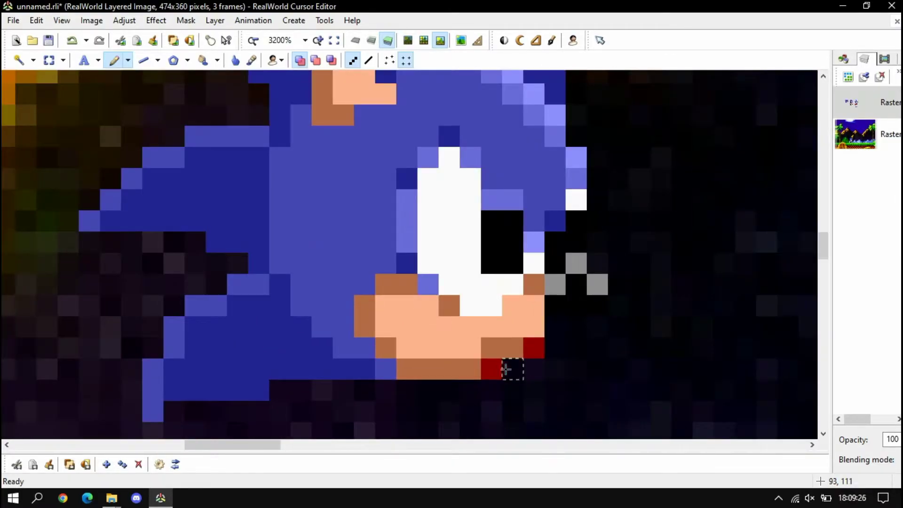
click(493, 369)
scroll(505, 363, down, 1)
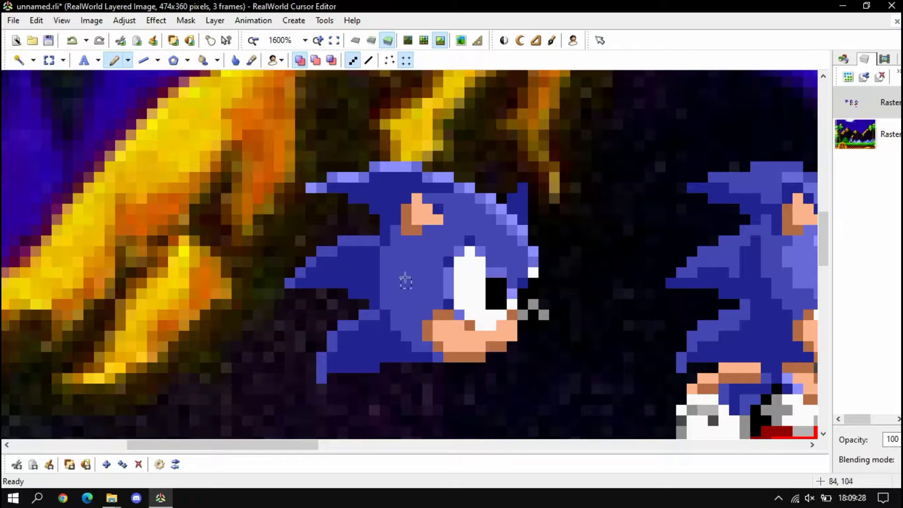
Step: Reshape the ear in skin color, raising its tip and extending a narrow base downward, and cover its front corner in blue
scroll(422, 201, up, 1)
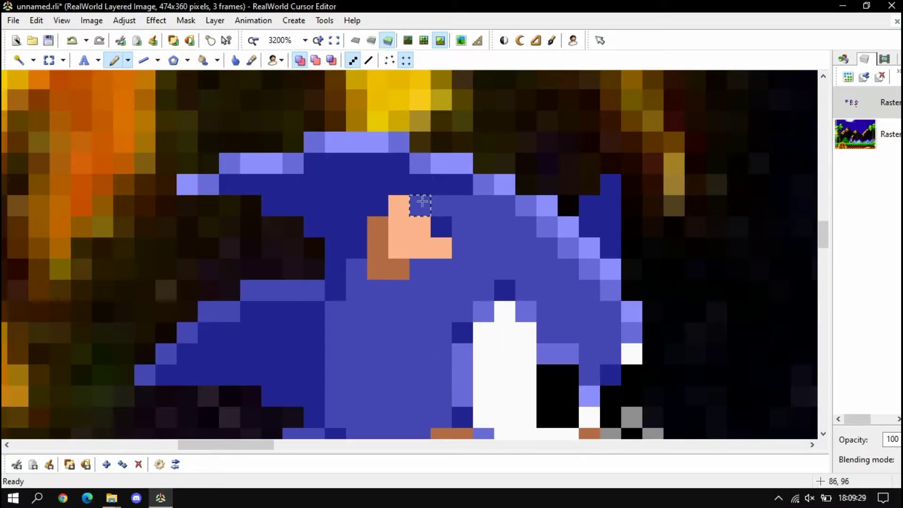
click(399, 192)
click(382, 206)
click(417, 207)
right_click(464, 270)
click(442, 246)
click(425, 207)
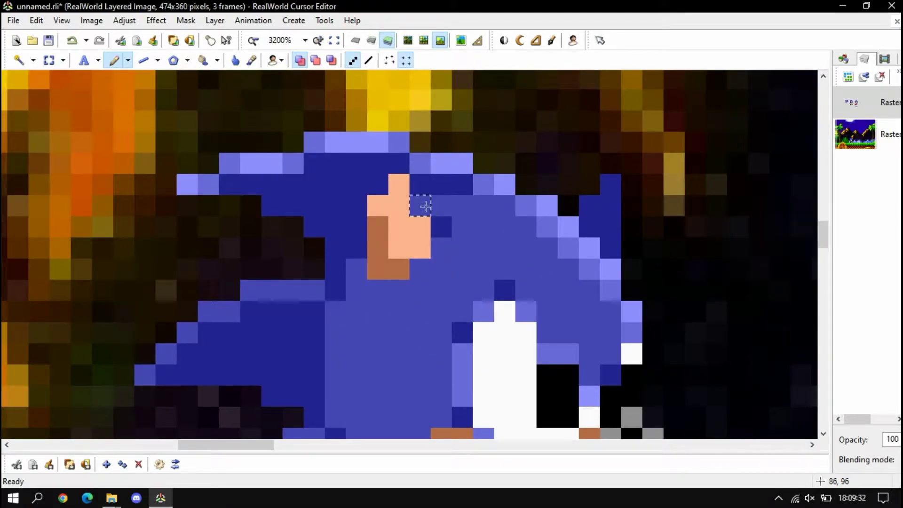
click(373, 184)
right_click(399, 184)
drag(399, 269, 403, 282)
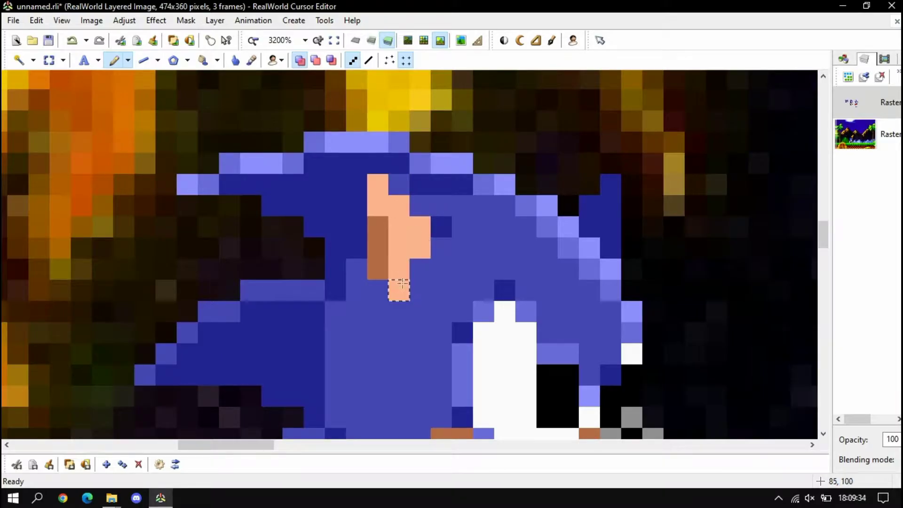
Step: Shade the ear's front edge in brown, fill its back with skin color and cover the old lower shading in blue
right_click(381, 273)
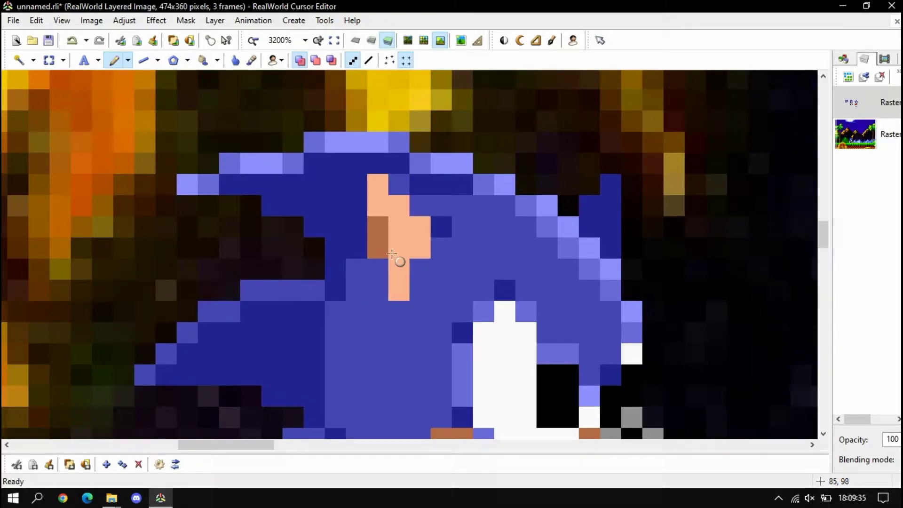
right_click(381, 184)
right_click(400, 205)
right_click(419, 226)
drag(379, 227, 379, 247)
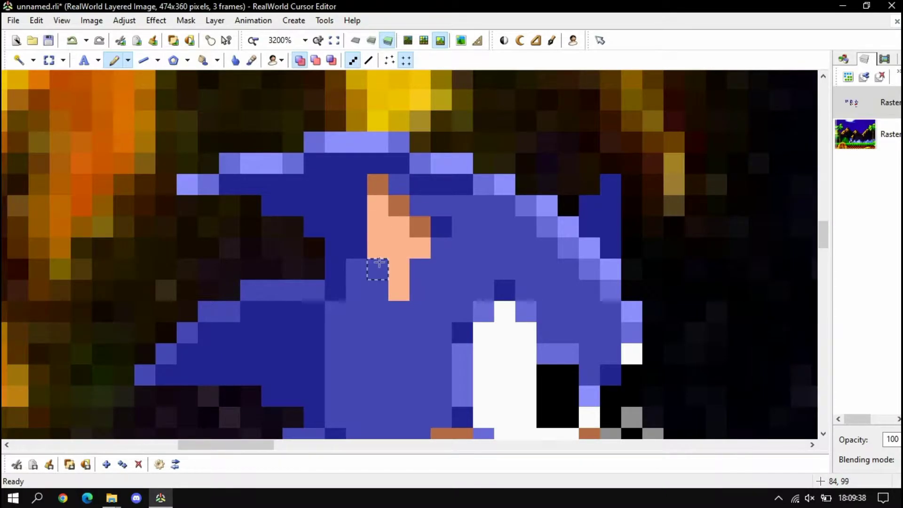
Step: Place dark blue pixels on both sides of the ear's narrow base and directly beneath its lower point
click(379, 267)
mouse_move(400, 310)
mouse_down()
mouse_move(417, 267)
mouse_move(426, 271)
mouse_move(419, 303)
mouse_move(401, 311)
mouse_up()
key(ctrl+z)
click(421, 272)
key(ctrl+z)
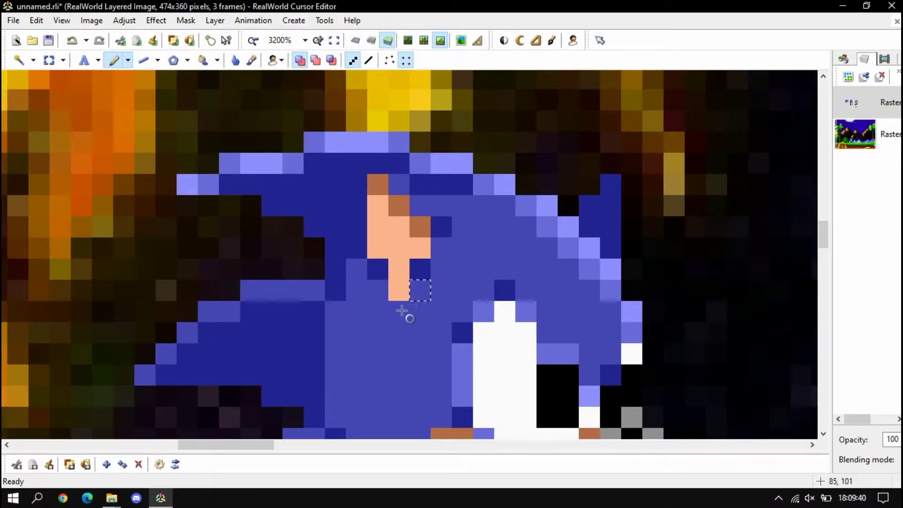
click(402, 310)
Step: Add lighter blue pixels above and in front of the ear tip and touch up the top quill's highlight edge
click(377, 165)
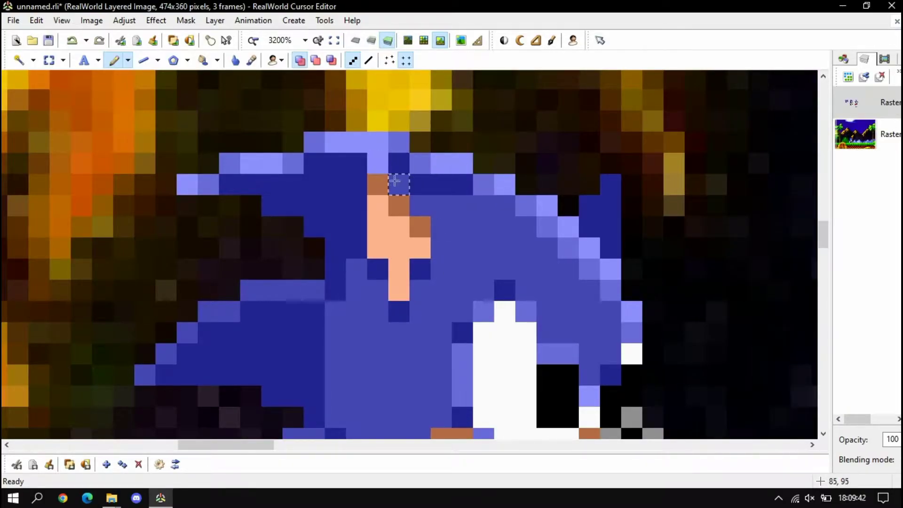
click(420, 204)
scroll(432, 187, down, 3)
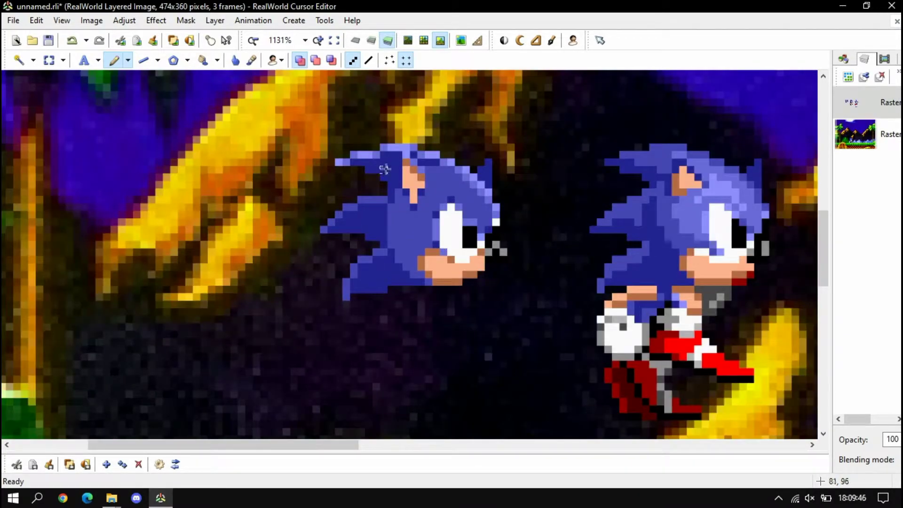
scroll(375, 147, up, 3)
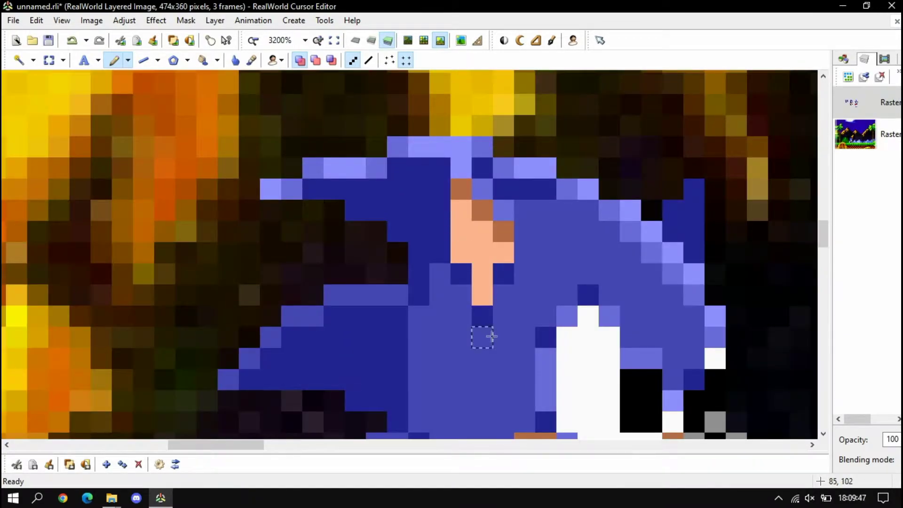
click(398, 168)
scroll(397, 207, down, 3)
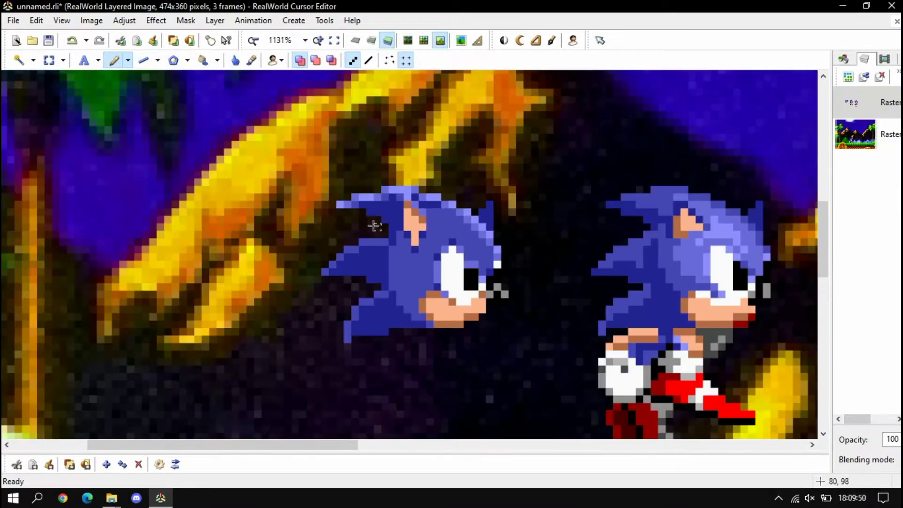
click(50, 60)
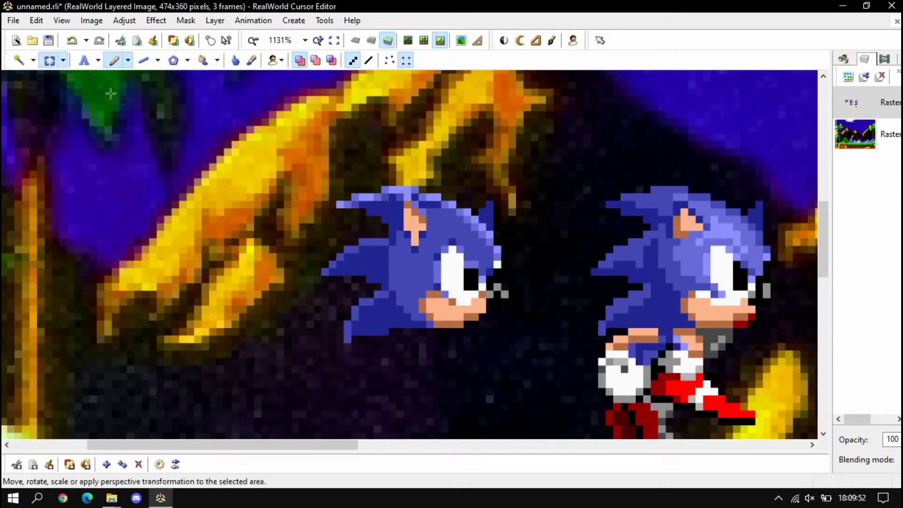
drag(262, 148, 532, 358)
scroll(381, 224, up, 1)
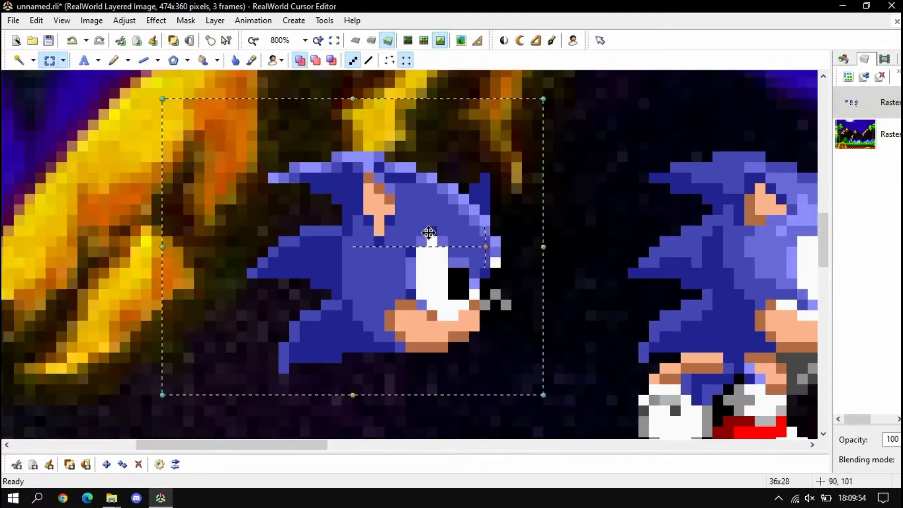
click(571, 216)
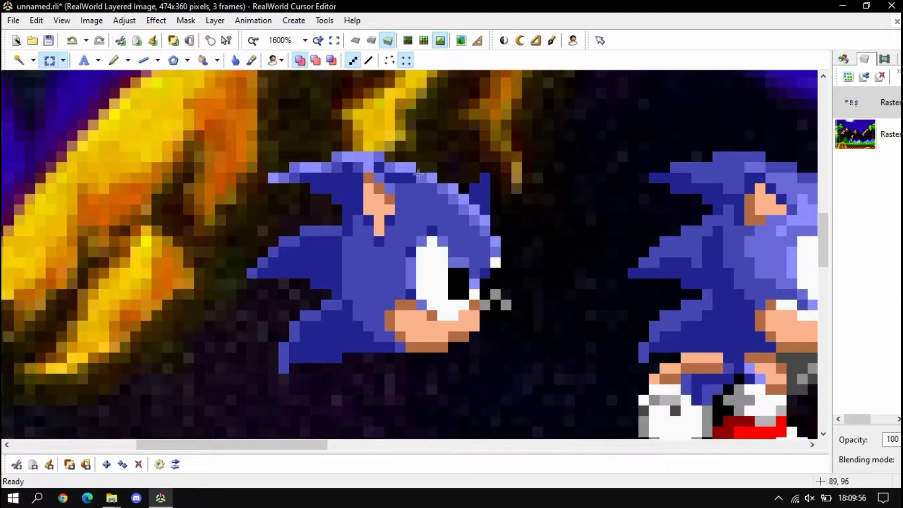
click(114, 59)
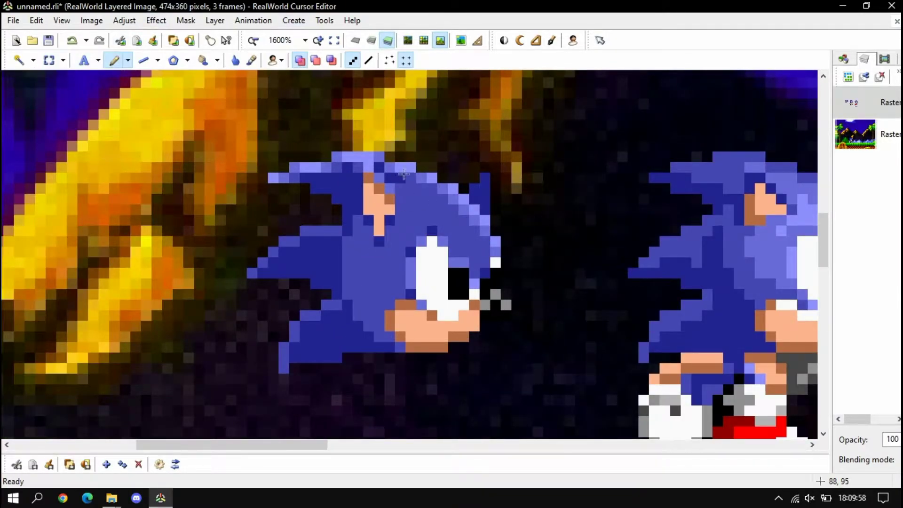
scroll(404, 174, down, 1)
click(50, 60)
mouse_move(245, 128)
mouse_down()
mouse_move(419, 244)
mouse_move(460, 295)
mouse_up()
click(413, 281)
scroll(352, 192, down, 2)
scroll(245, 195, up, 1)
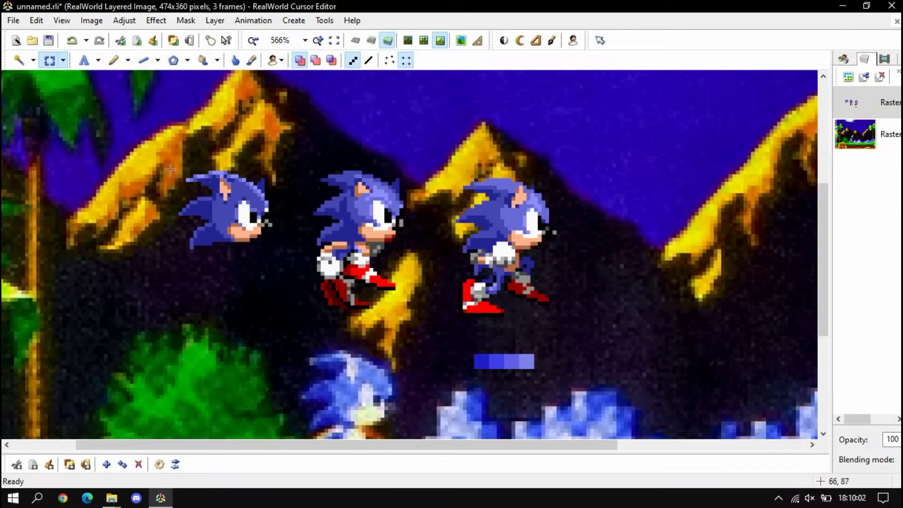
Step: Cut the custom Sonic head, paste it and position it over the reference Sonic's head in the scene
drag(154, 148, 280, 275)
key(ctrl+x)
key(ctrl+v)
mouse_move(211, 187)
mouse_down()
mouse_move(322, 420)
mouse_move(365, 390)
mouse_up()
scroll(380, 319, down, 1)
scroll(300, 334, up, 3)
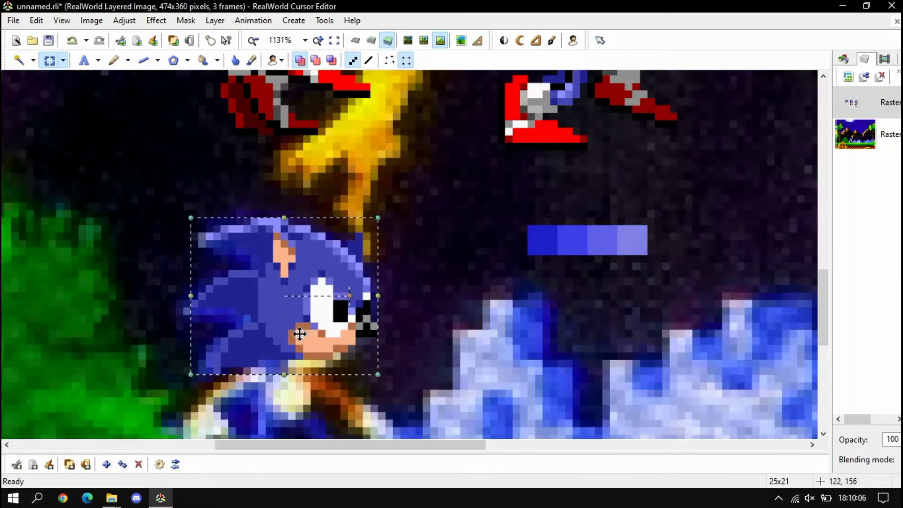
drag(300, 333, 296, 336)
click(405, 264)
scroll(405, 264, down, 2)
scroll(336, 300, up, 1)
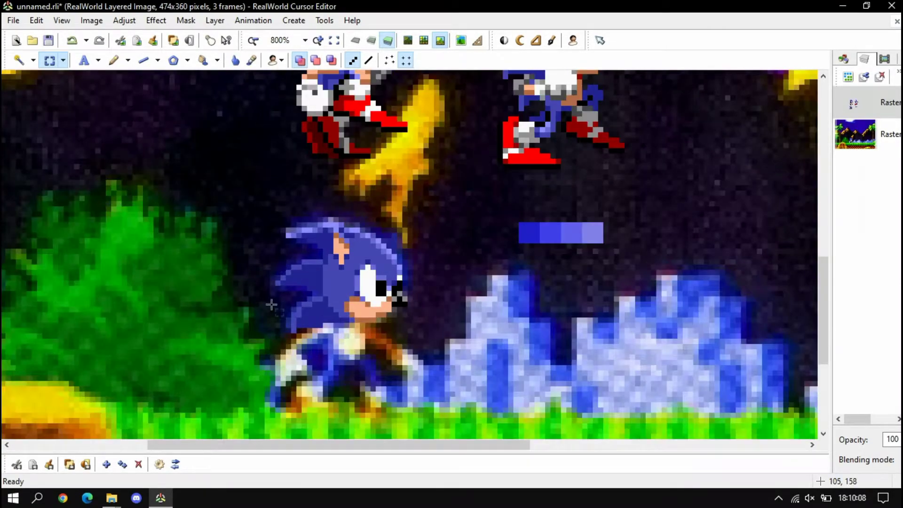
Step: Sample the lighter blue beside the eye and paint a line down the back of the face, curving toward the muzzle
scroll(276, 306, up, 3)
click(121, 62)
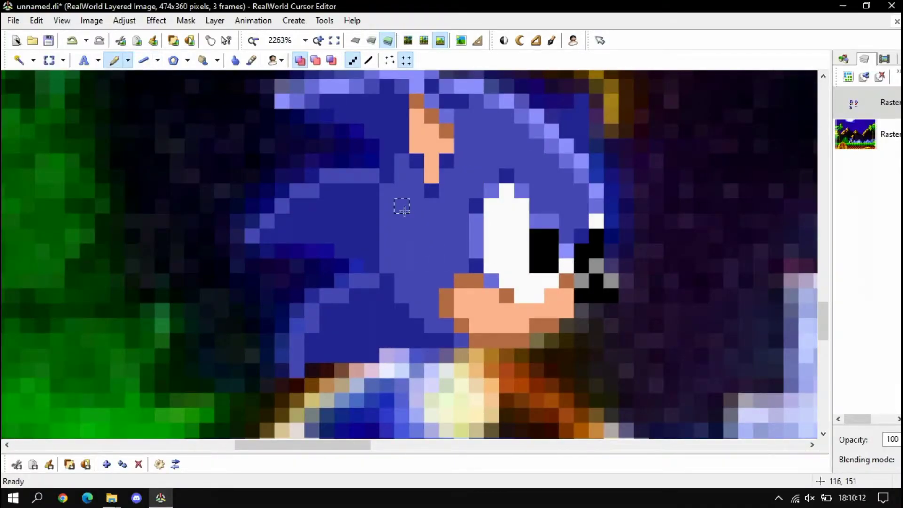
drag(404, 209, 402, 265)
key(ctrl+z)
alt+click(478, 239)
drag(402, 207, 404, 267)
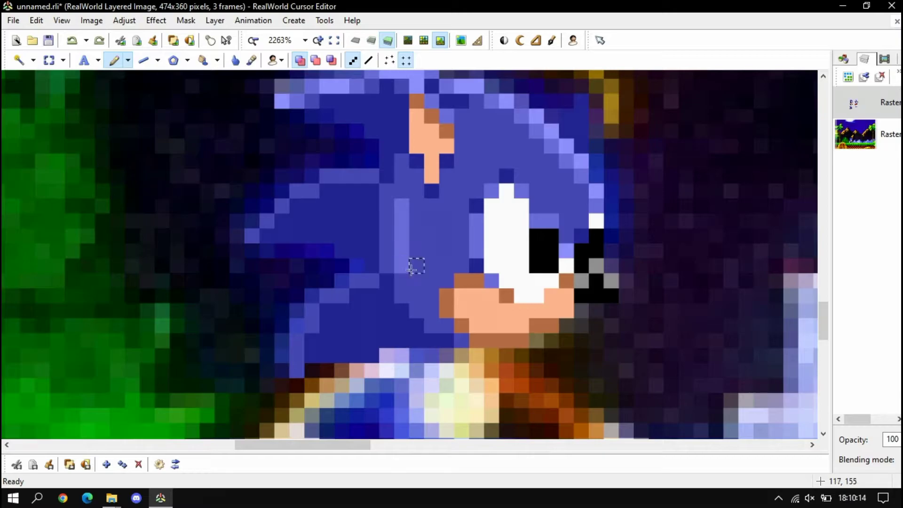
click(445, 326)
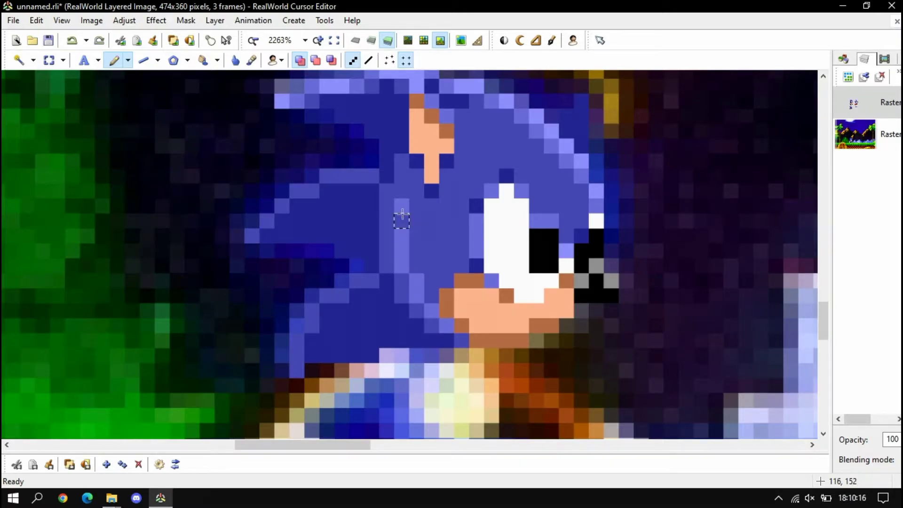
scroll(402, 221, down, 2)
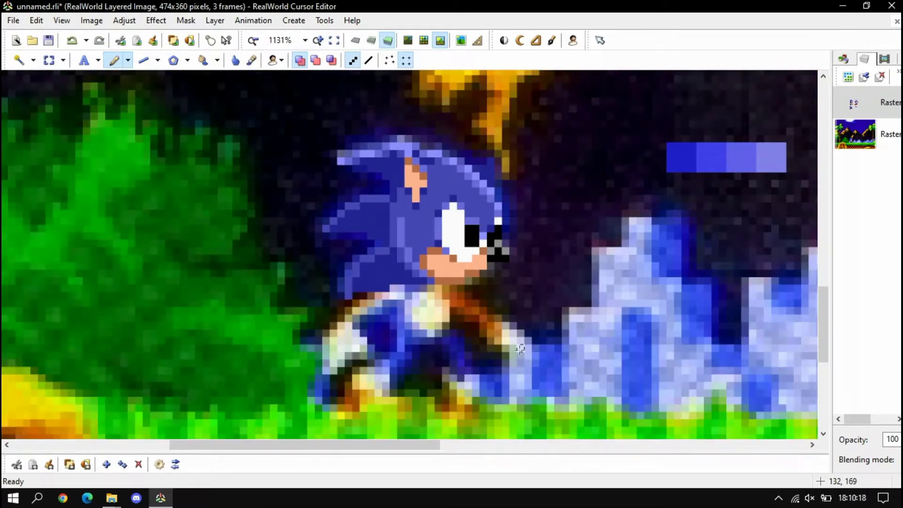